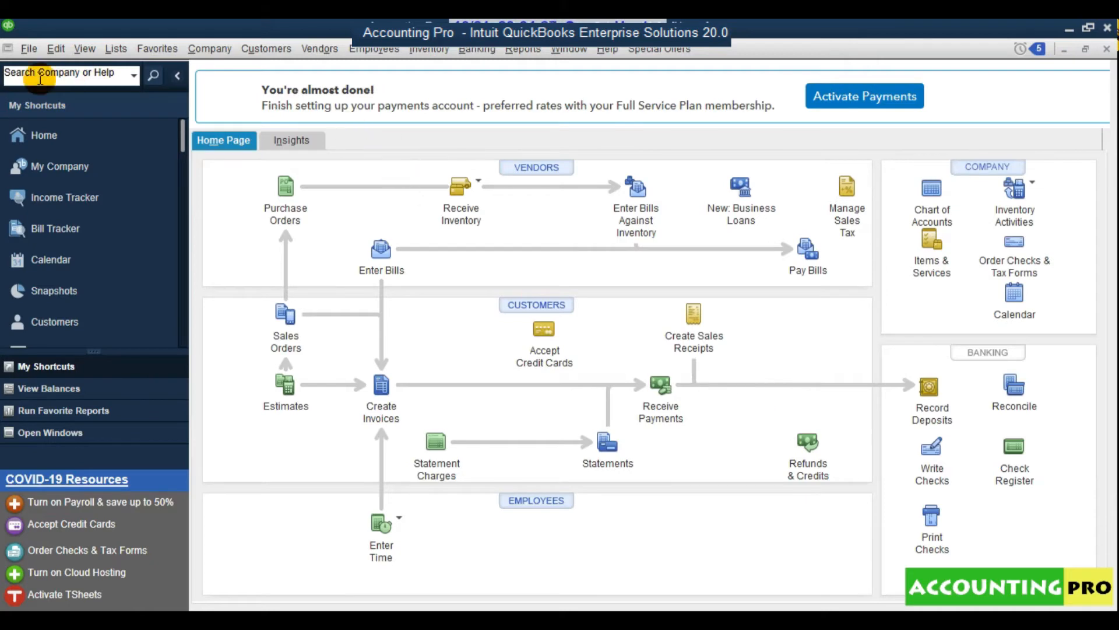
- Open the company preferences for Sales Tax and examine the choices for the most common sales tax item
click(53, 50)
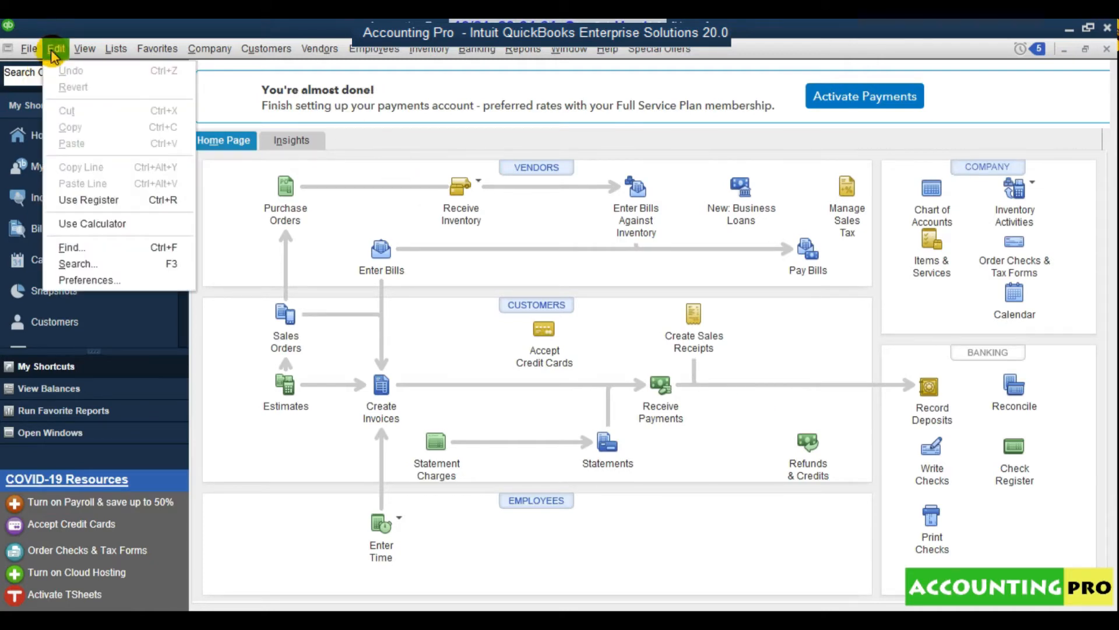
click(128, 282)
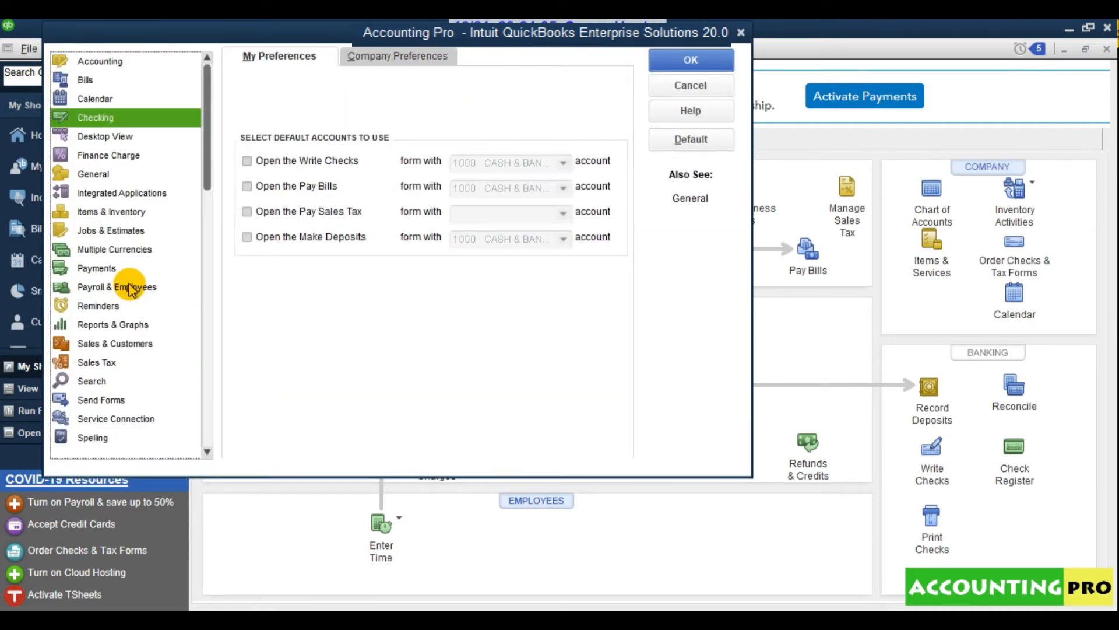
click(97, 366)
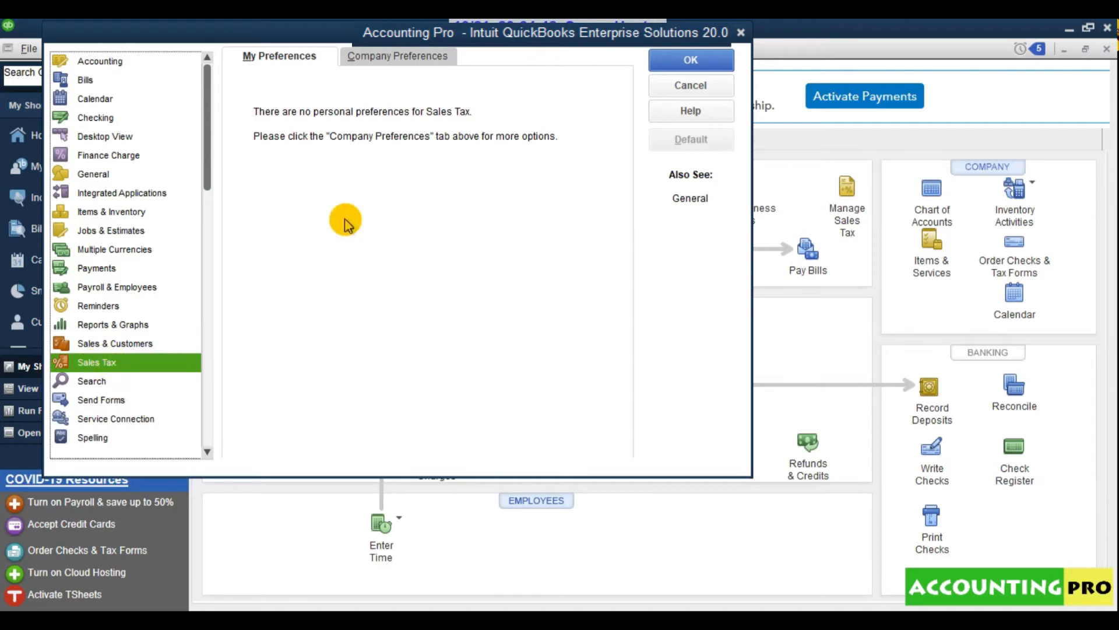
click(386, 69)
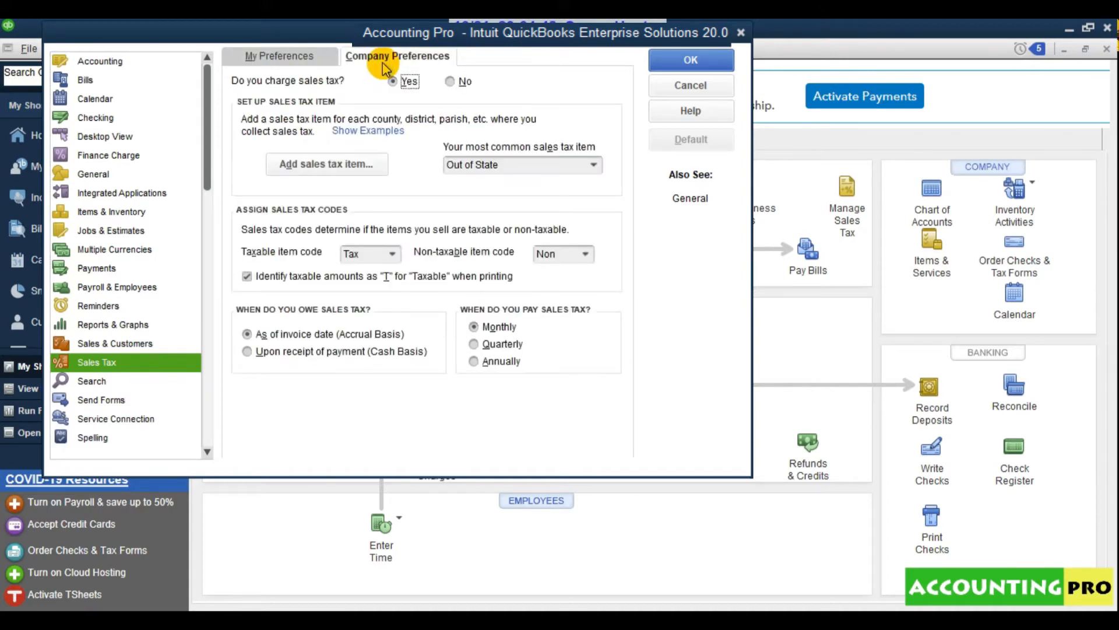
click(321, 57)
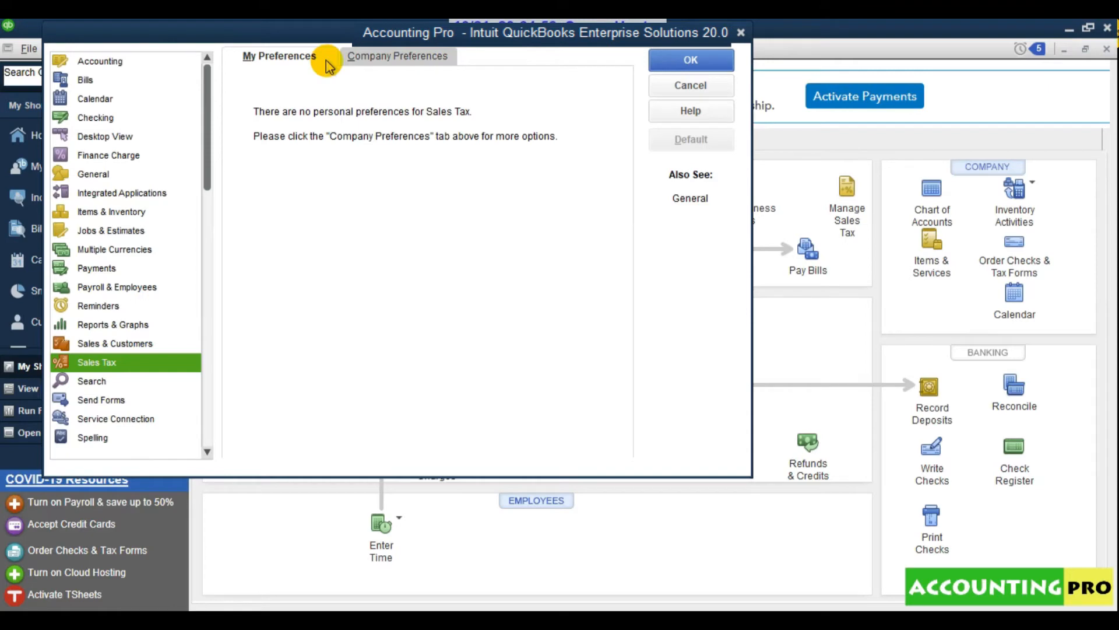
click(406, 60)
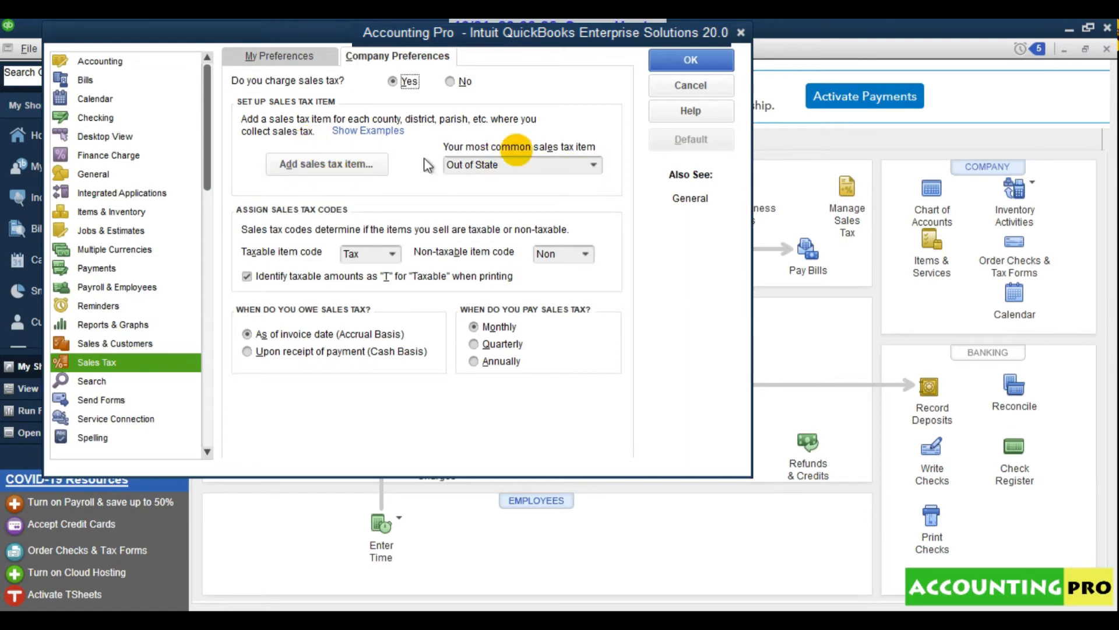
click(593, 165)
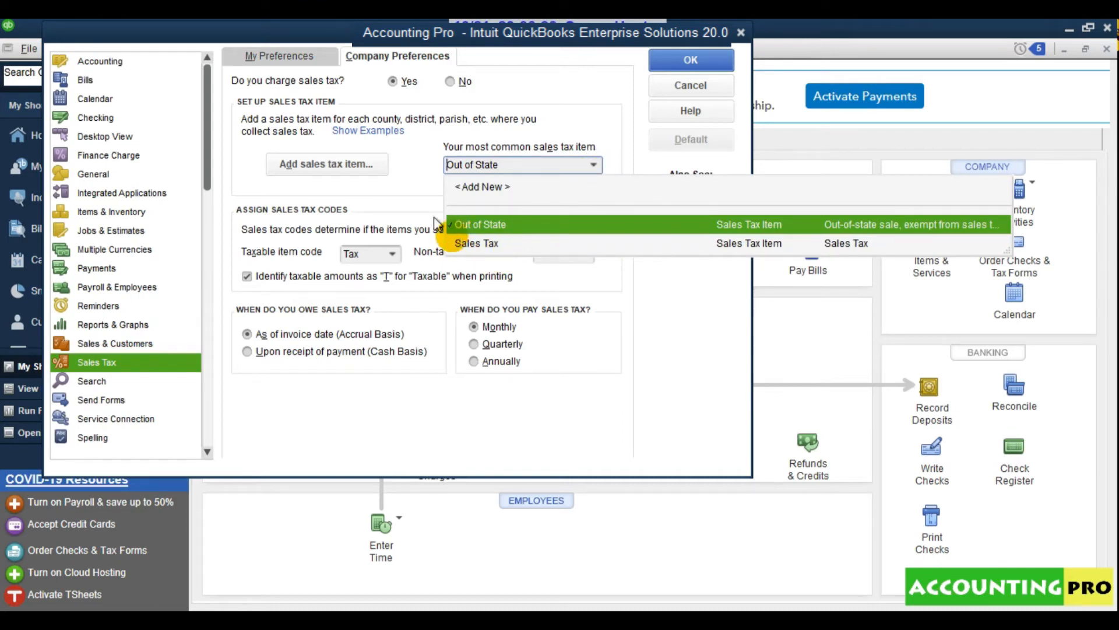
click(408, 177)
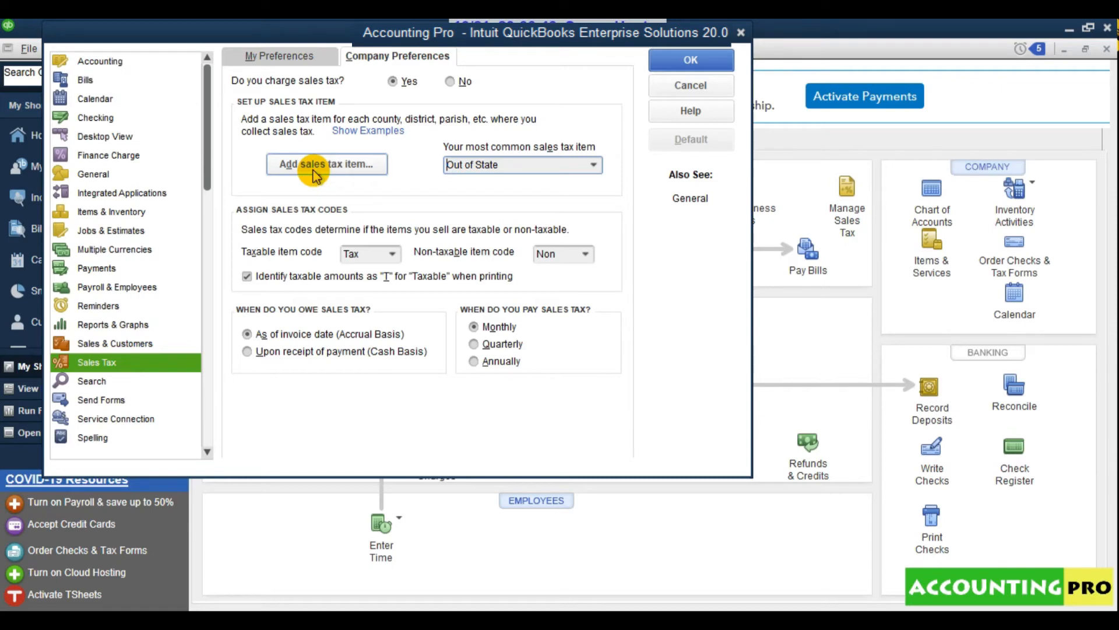
click(332, 164)
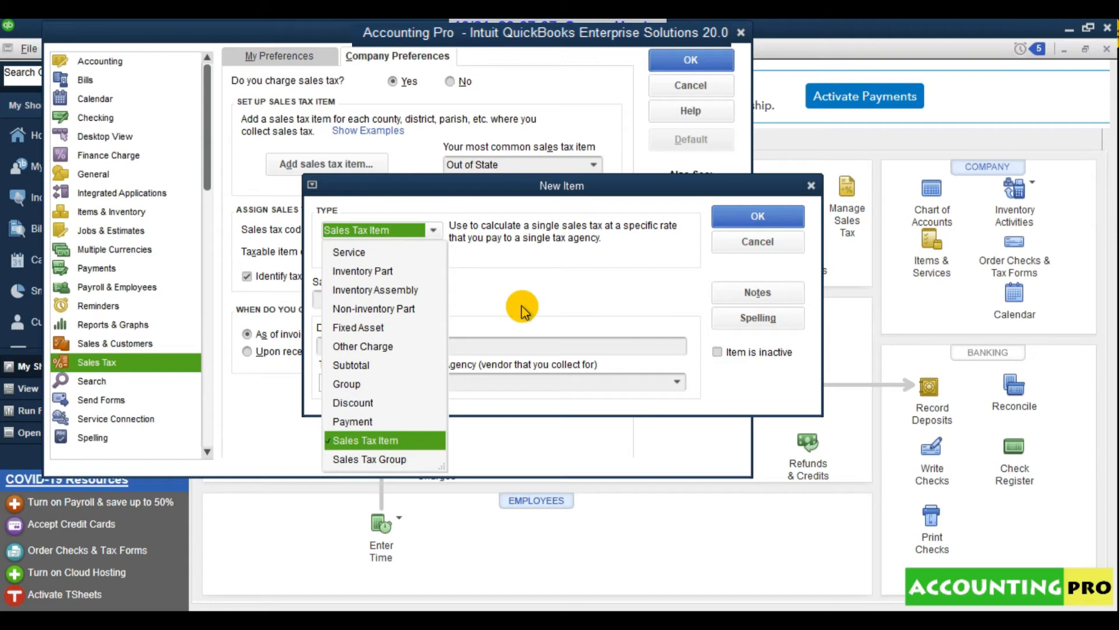
click(426, 230)
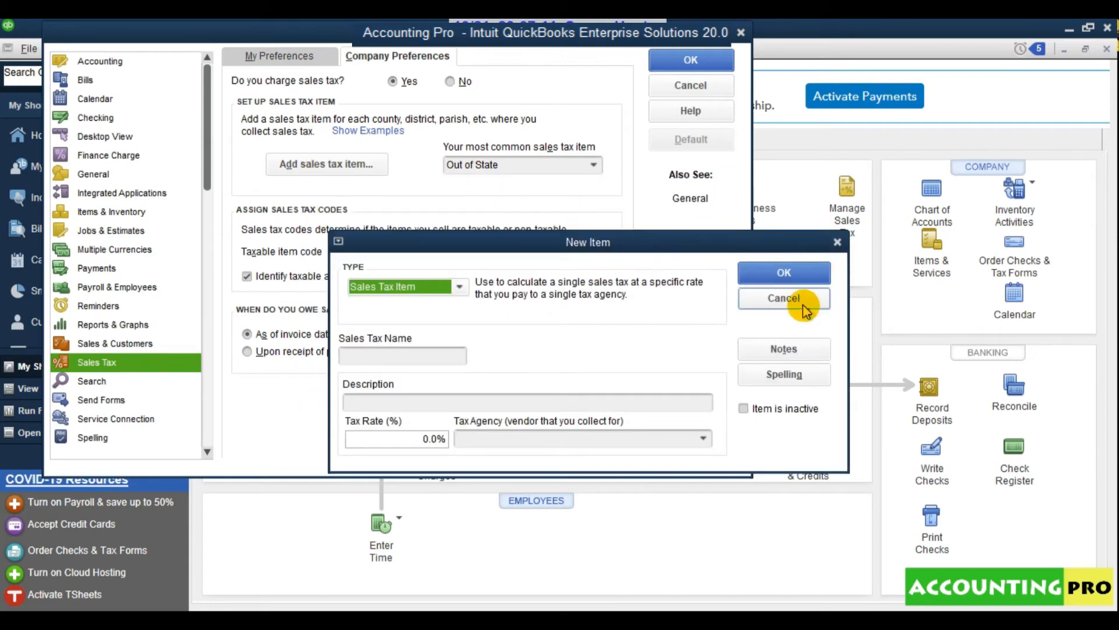
click(784, 298)
click(409, 81)
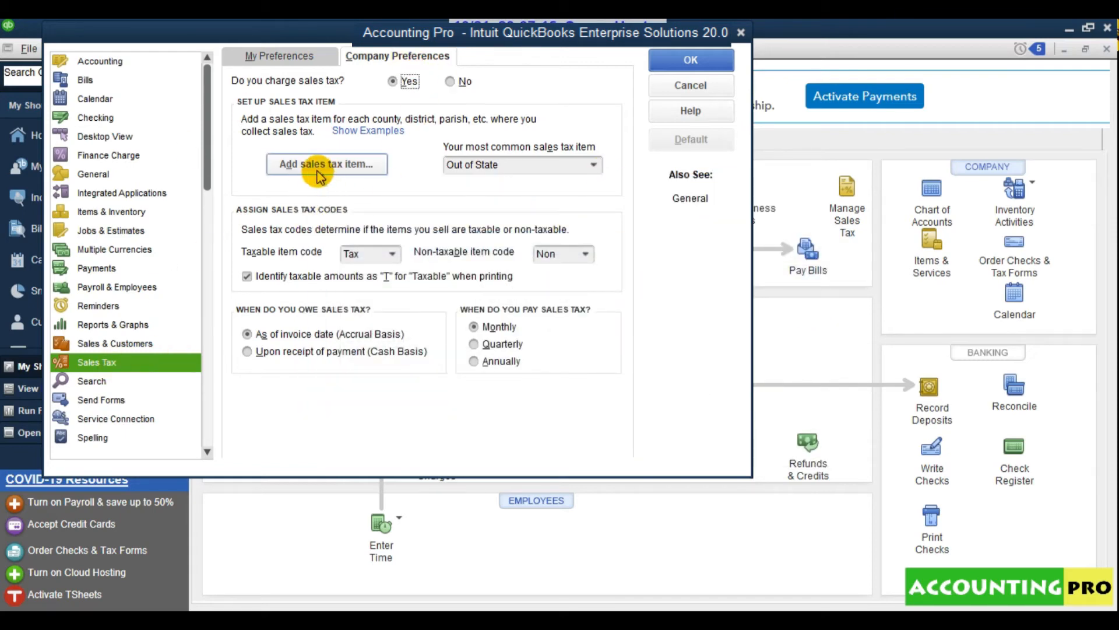
click(723, 64)
- Open the Item List, widen its Name column and select the Sales Tax item
click(116, 49)
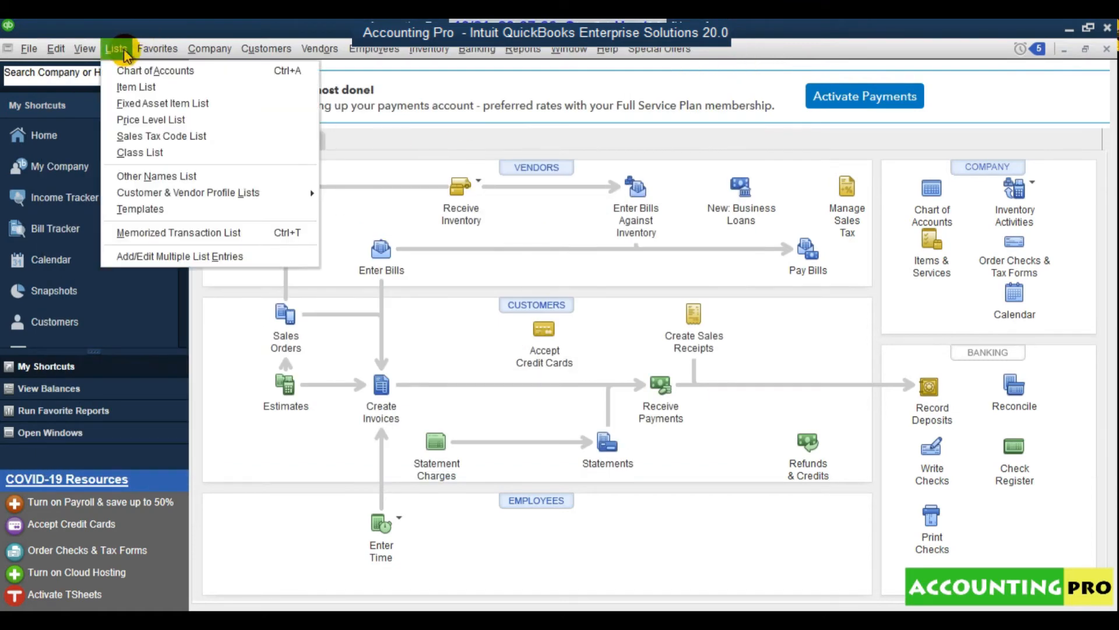
click(140, 87)
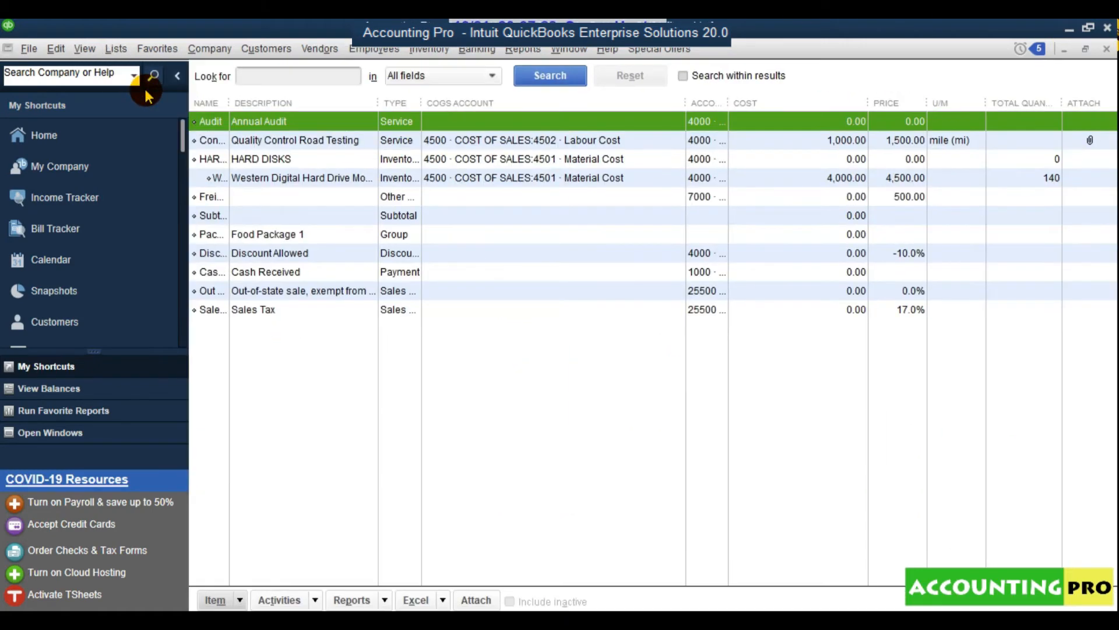
drag(230, 102, 357, 100)
click(432, 315)
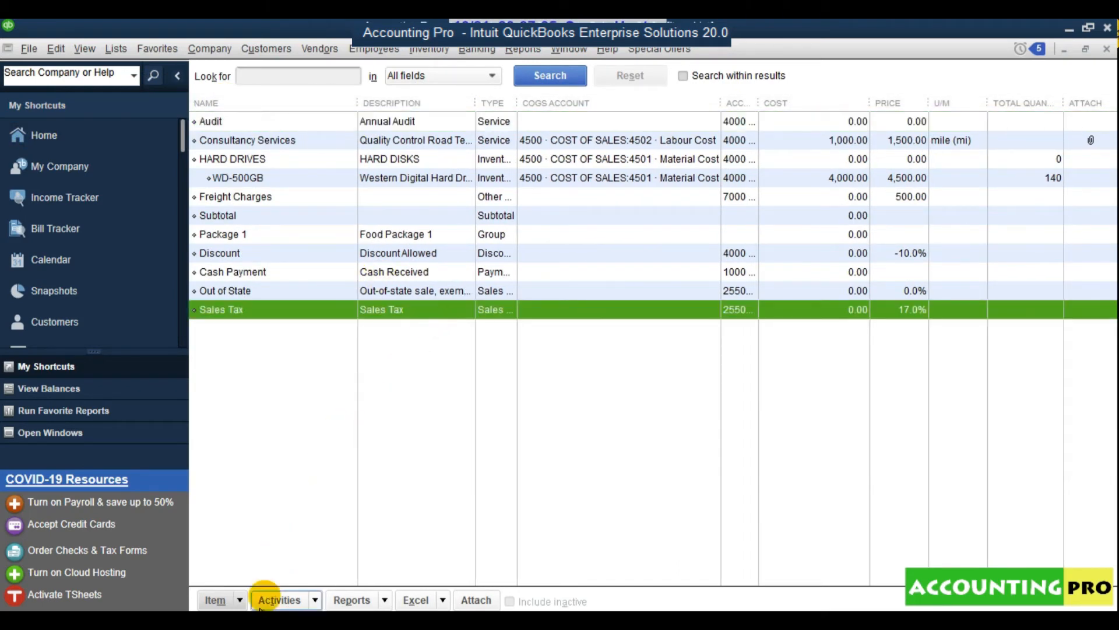
click(240, 600)
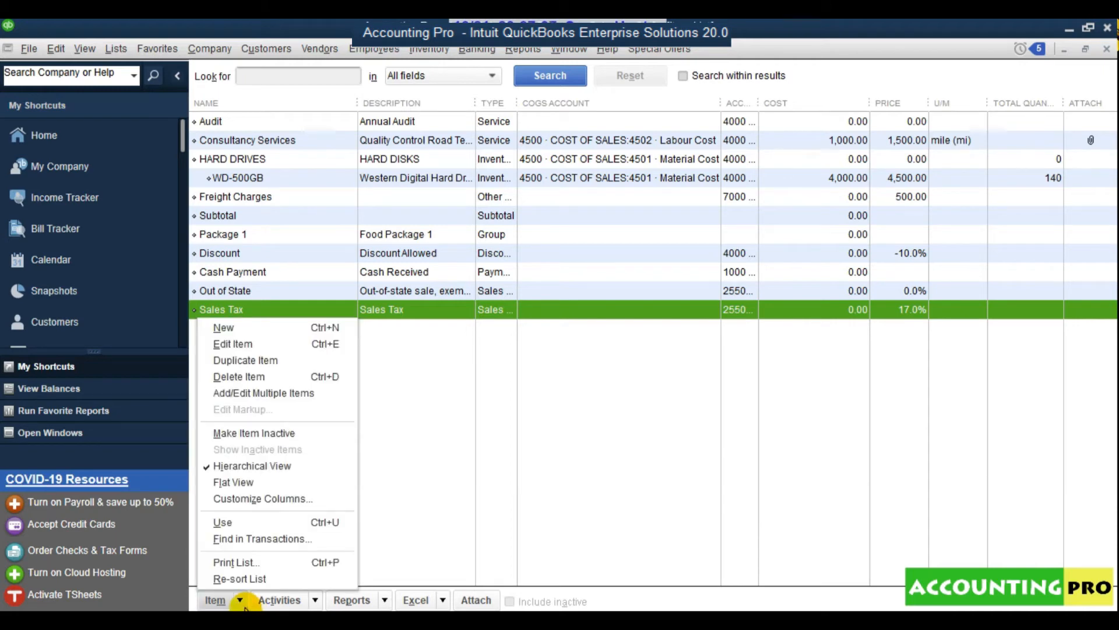
click(320, 330)
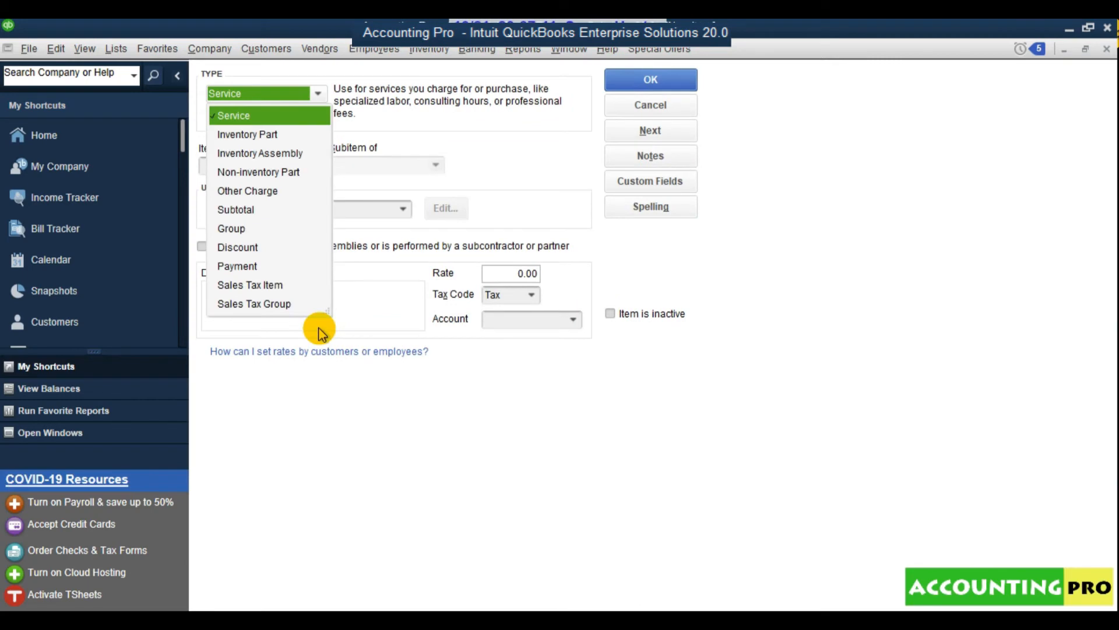
click(267, 285)
key(Escape)
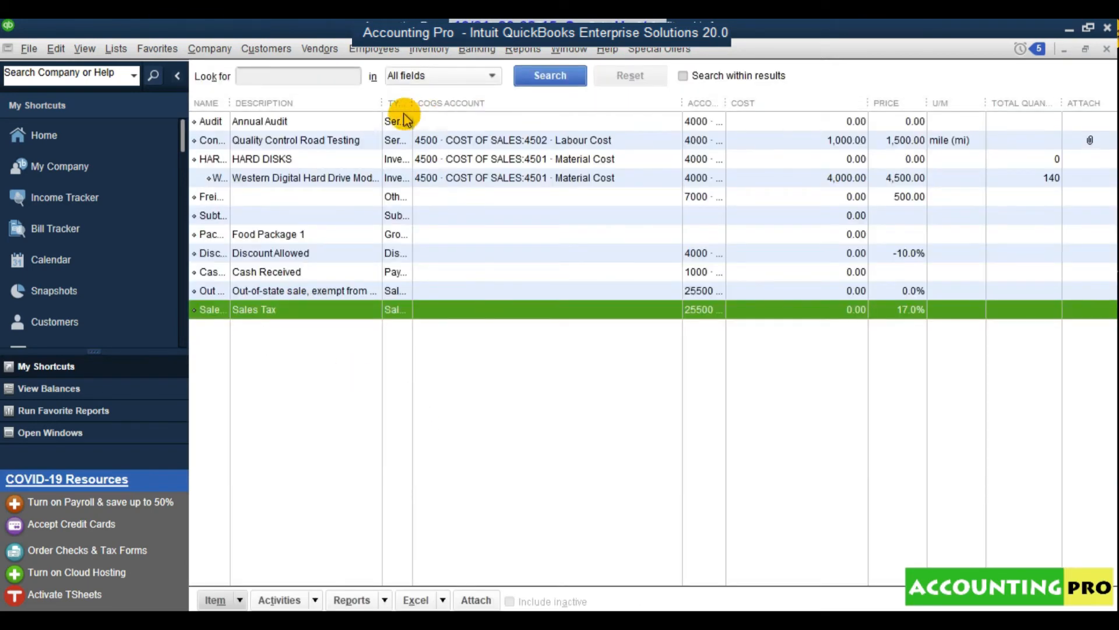
- Widen the Type column of the item list and start a new item of type Sales Tax Item
drag(412, 103, 619, 103)
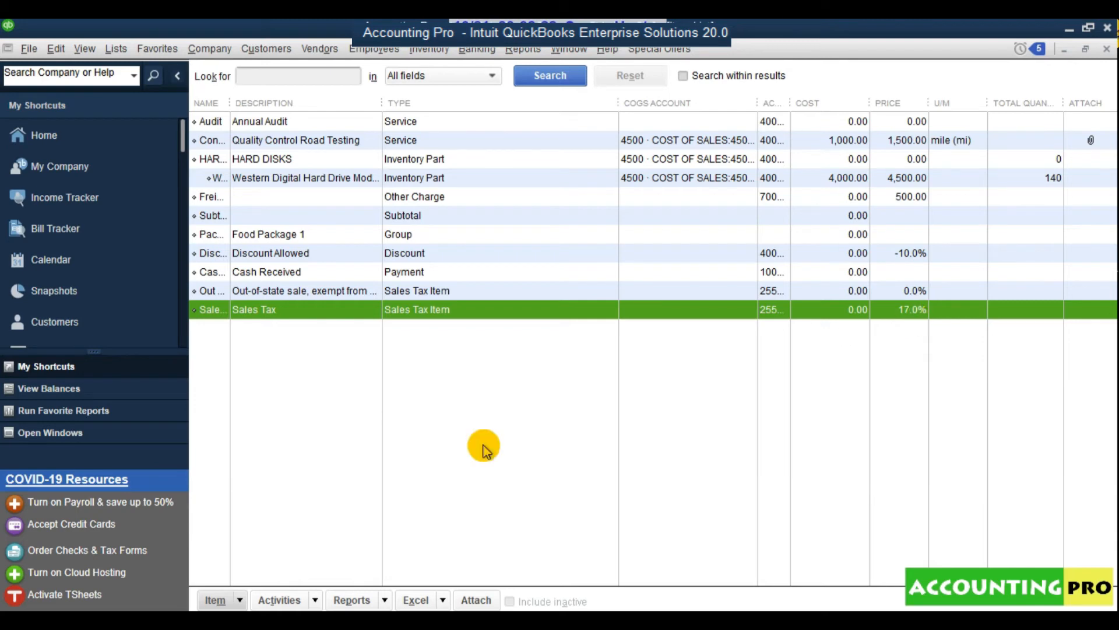
click(240, 600)
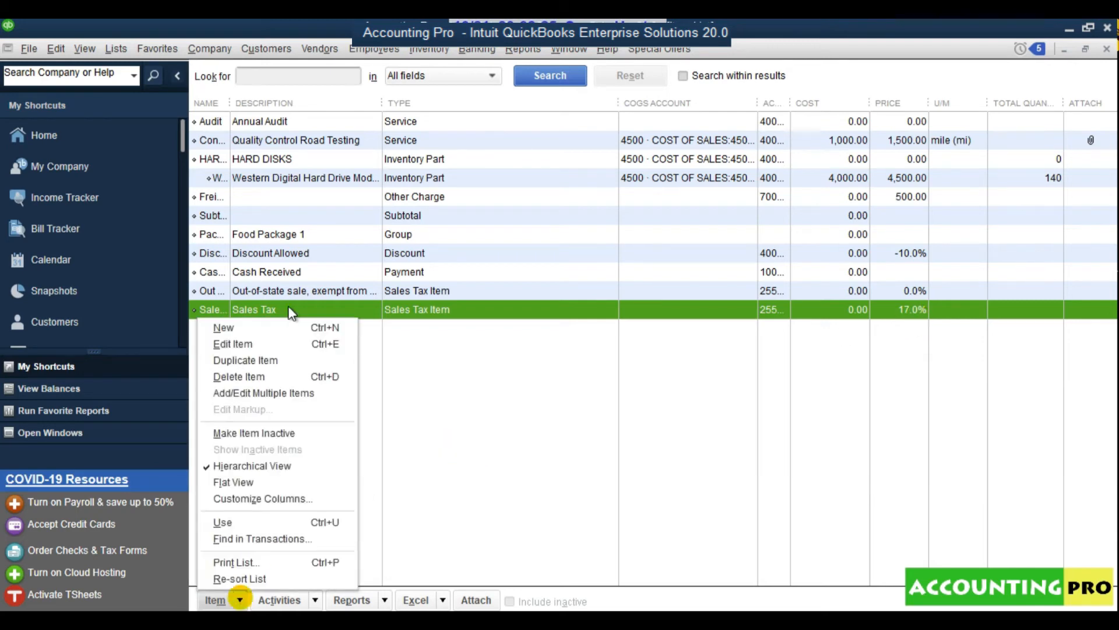
click(263, 327)
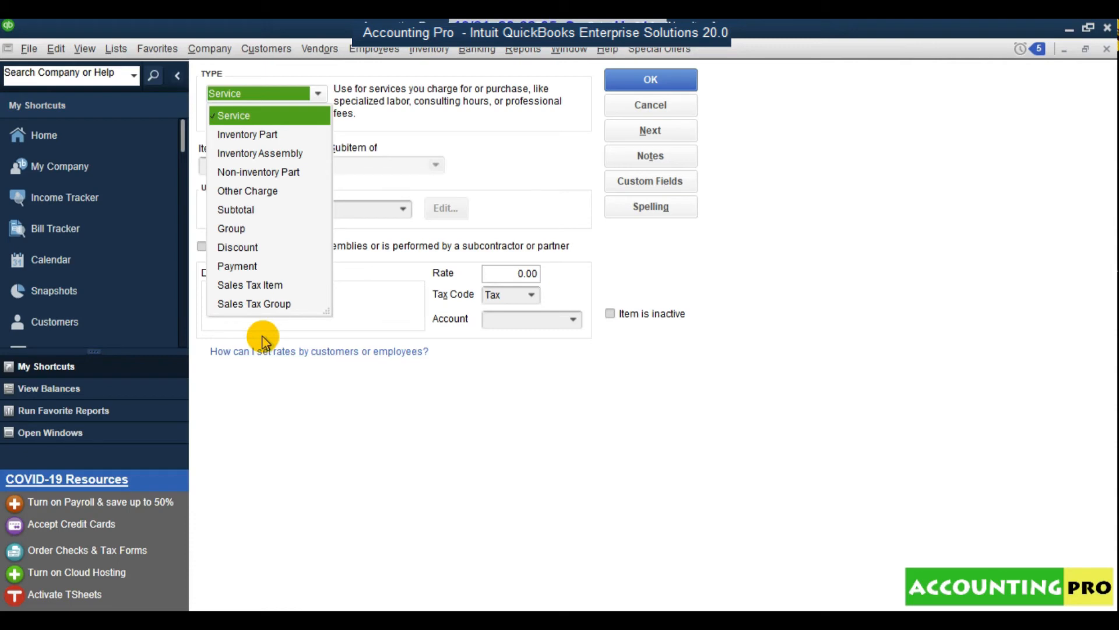
click(250, 286)
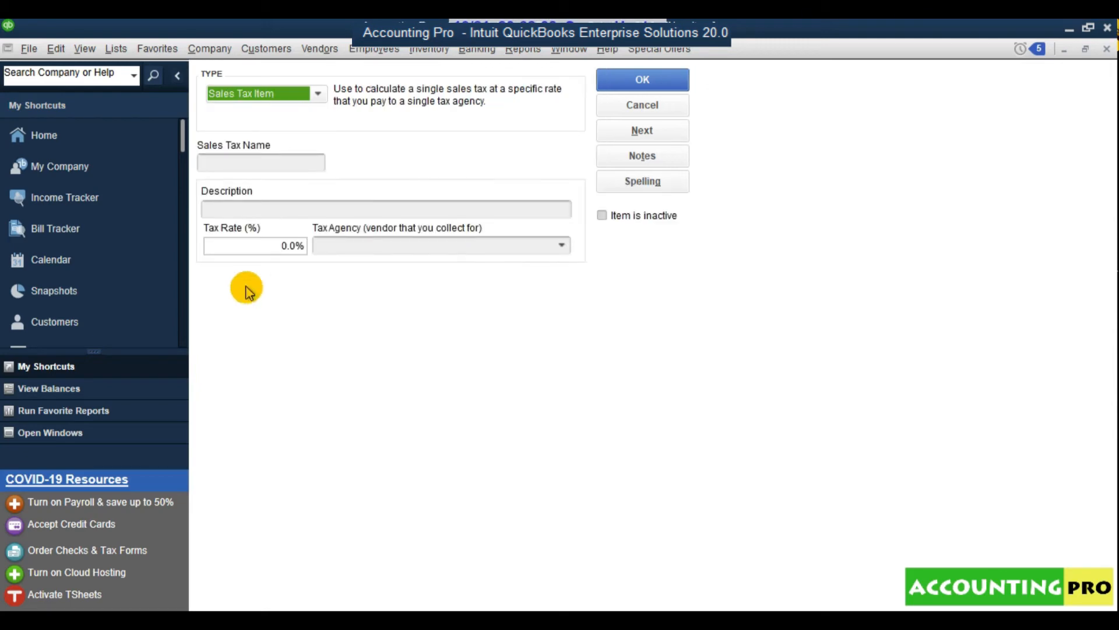
- Name the sales tax SRB, describe it as "Sales Tax - Sindh Revenue Board" and set its tax rate to 13%
click(276, 163)
text(SRB)
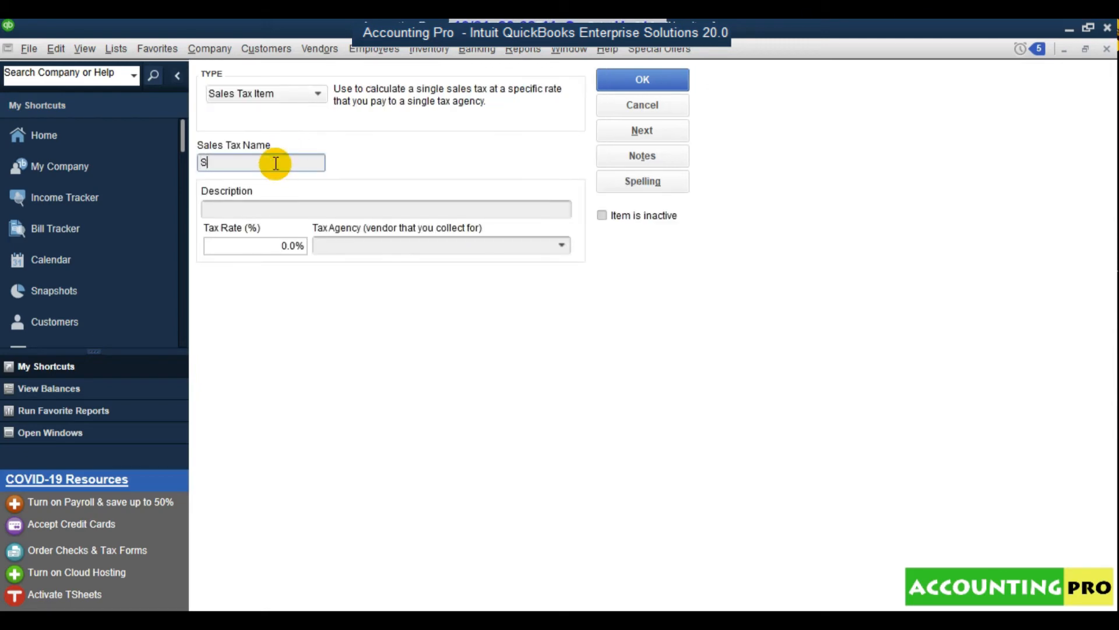
click(252, 211)
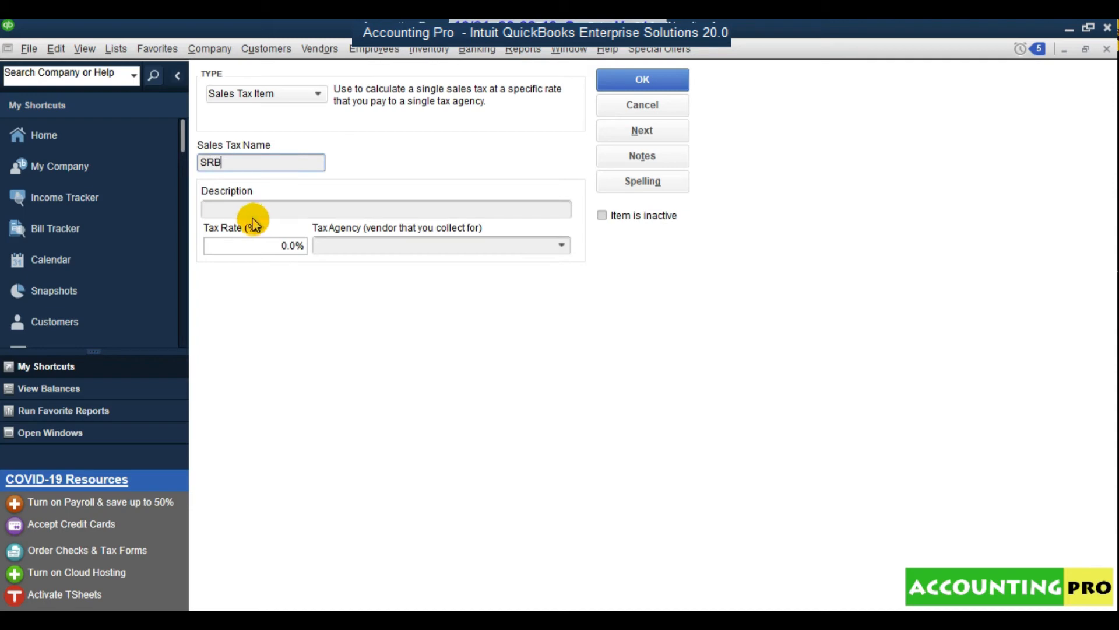
text(Sales TaxS)
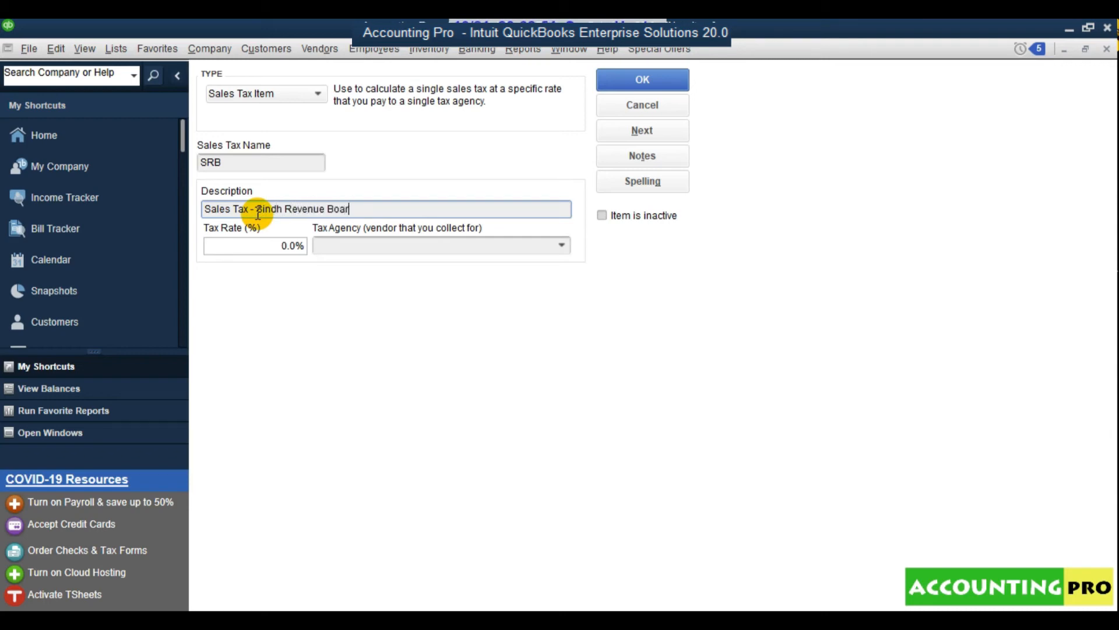
click(245, 246)
text(13)
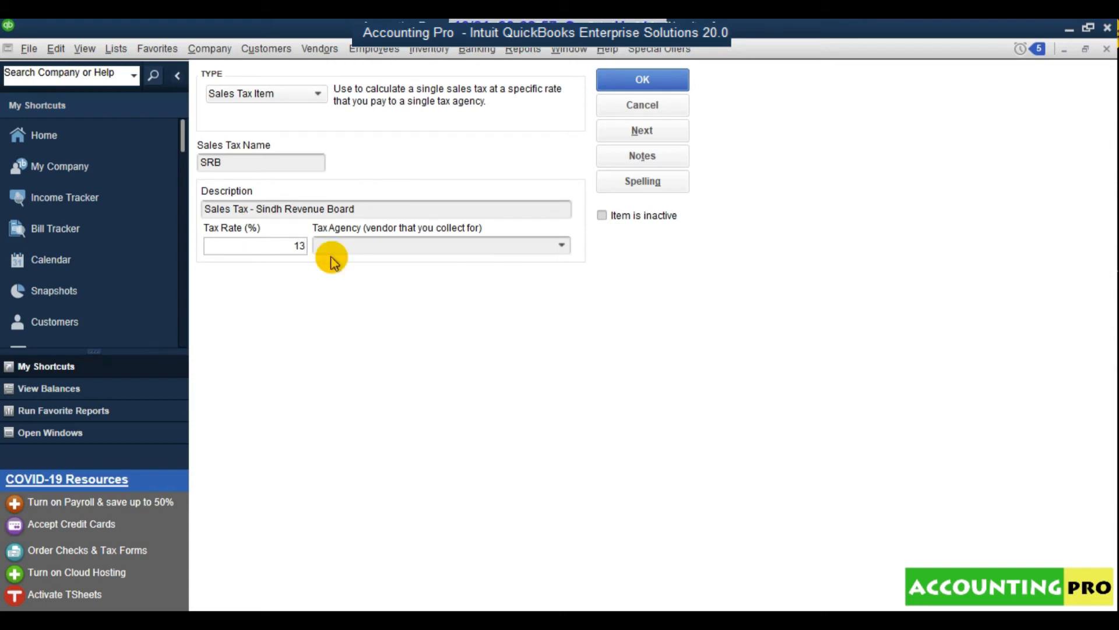
- Add Sindh Revenue Board as a new vendor for the tax agency and save the item, ignoring the spelling suggestion for "Sindh"
click(331, 254)
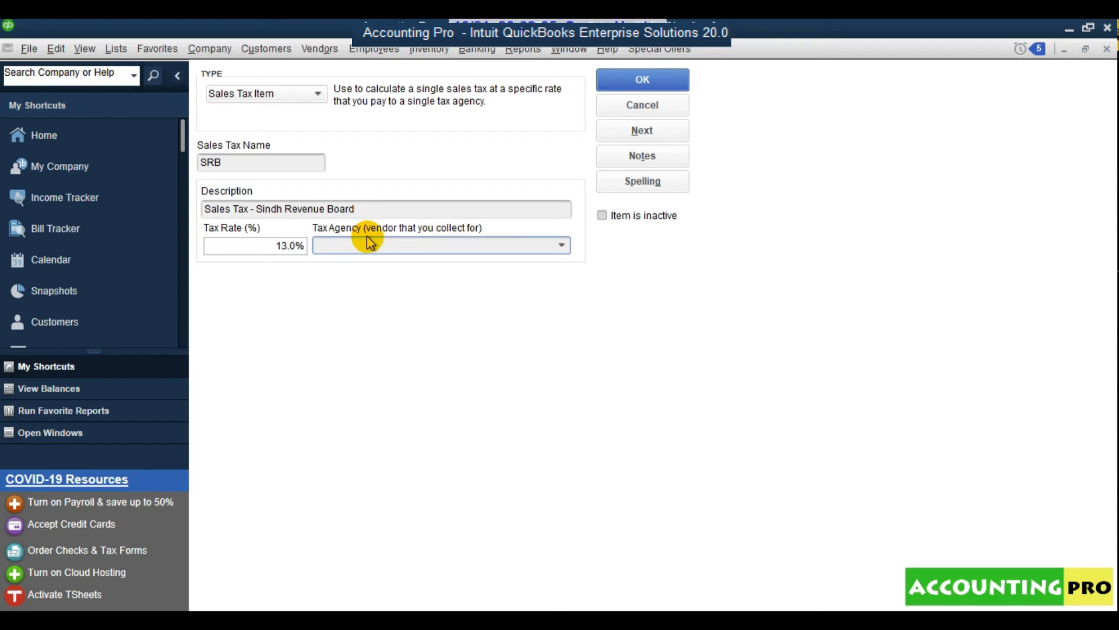
click(561, 245)
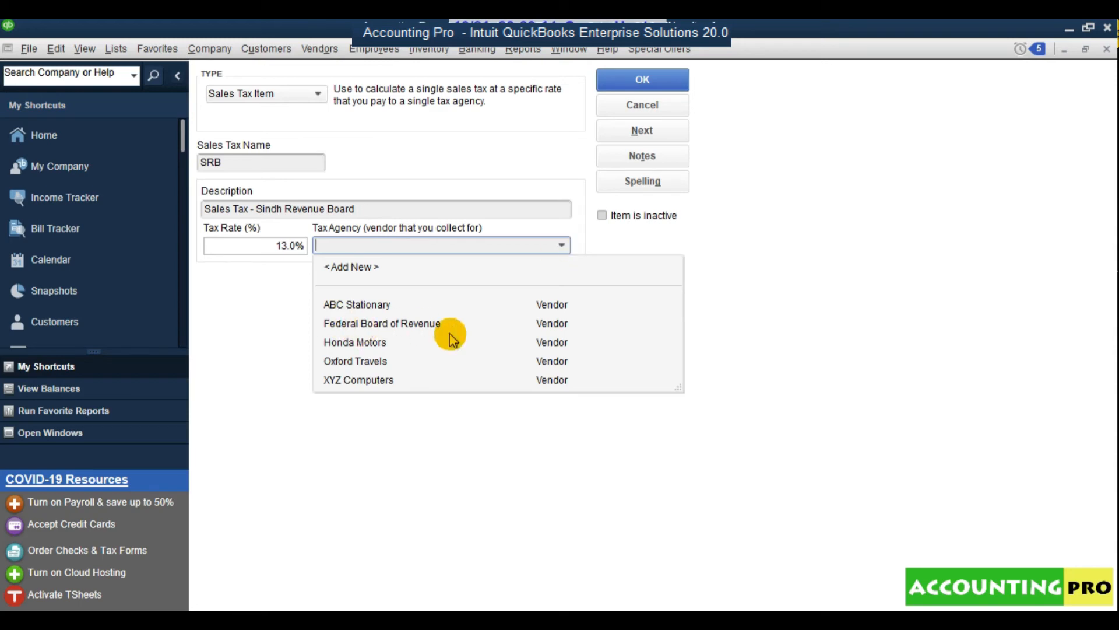
click(375, 268)
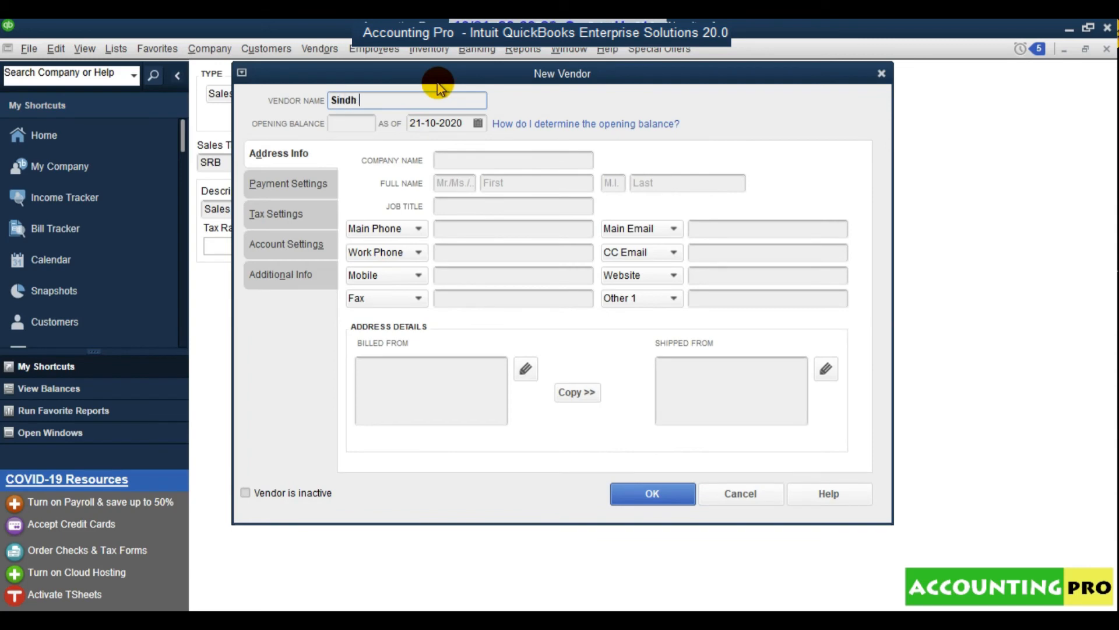
text(Sindh Revenue Board)
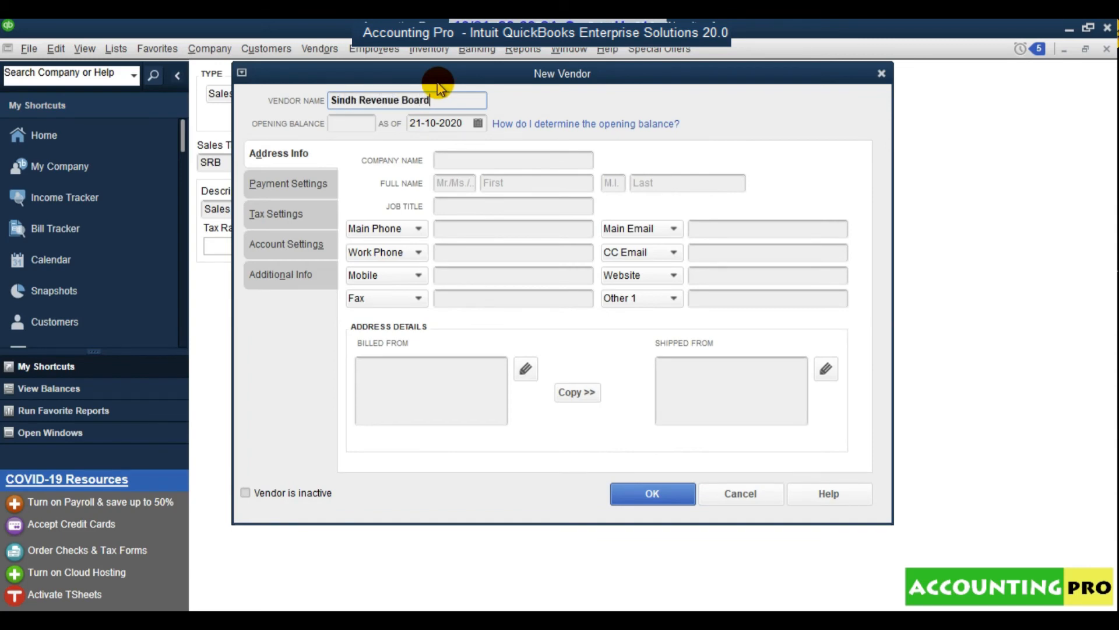
click(650, 493)
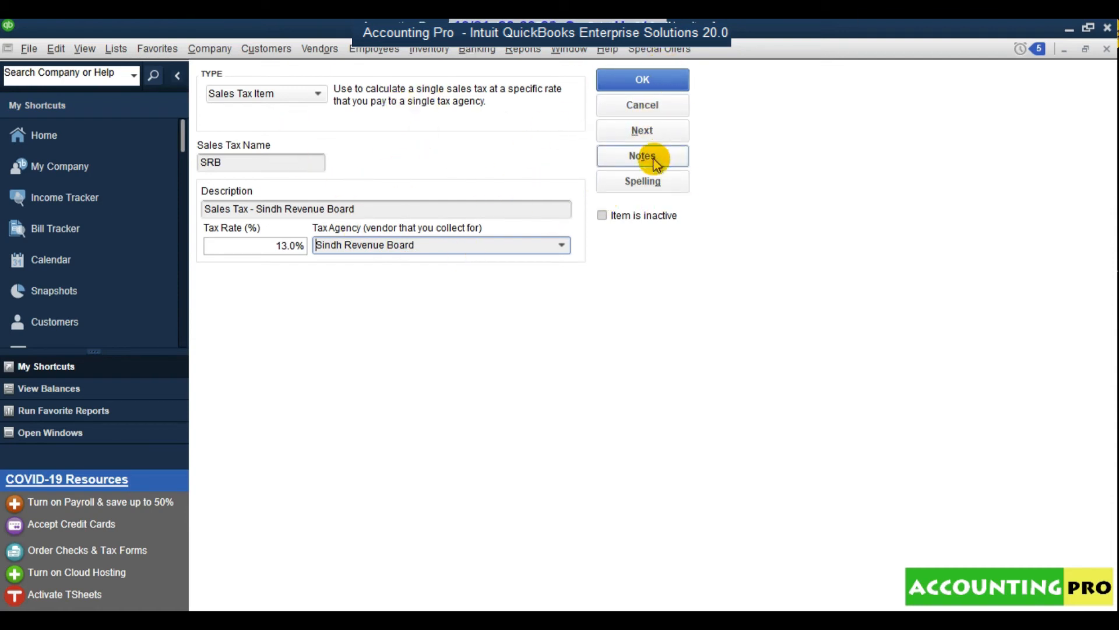
click(666, 88)
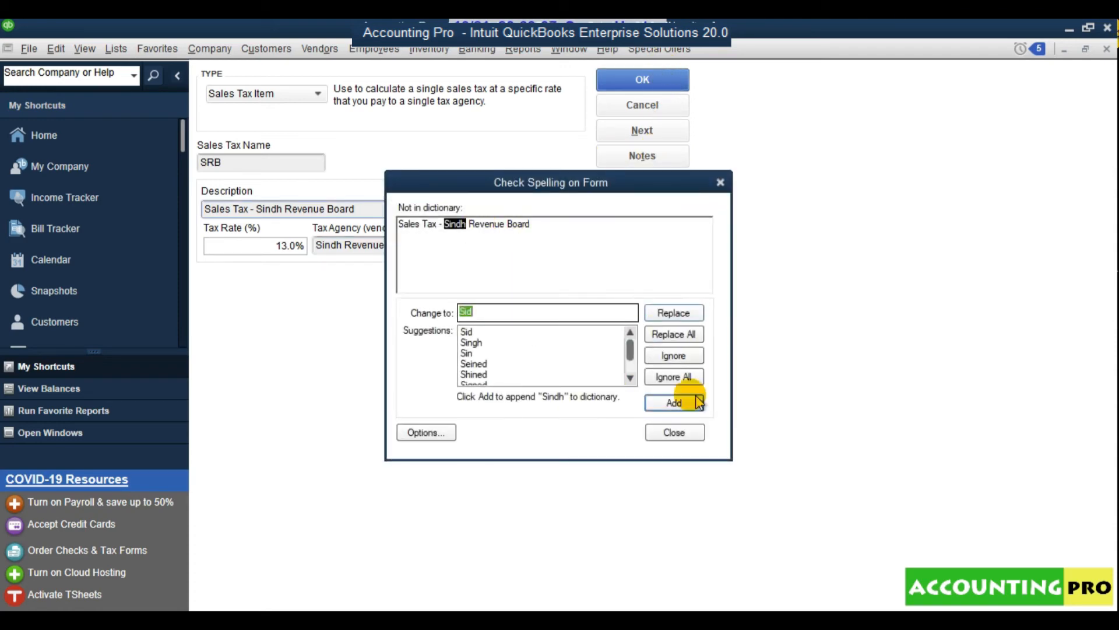
click(693, 357)
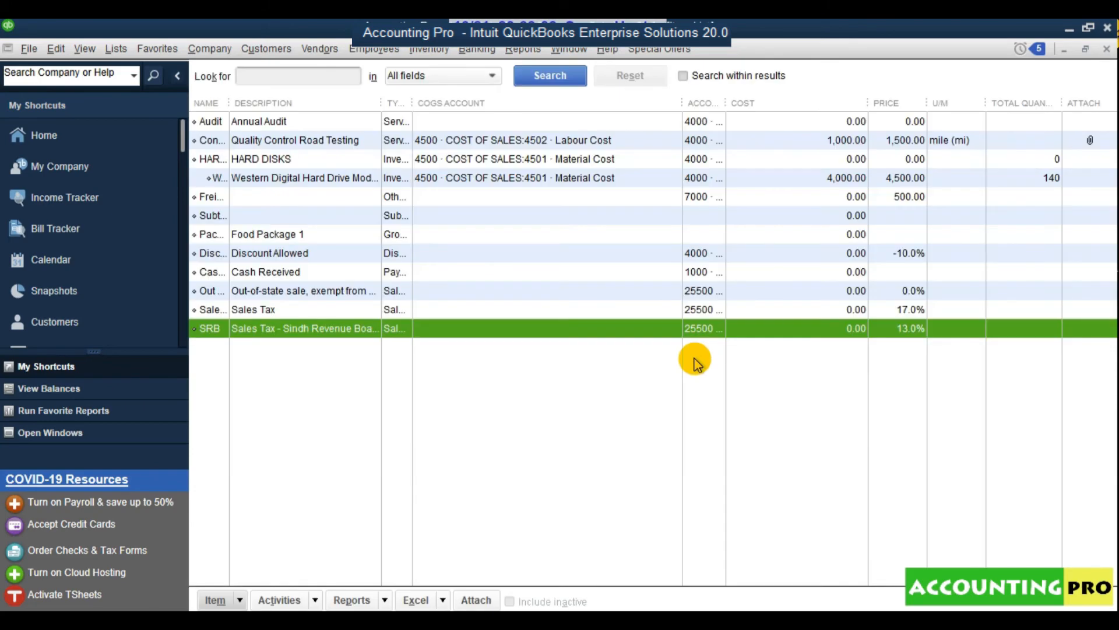
- Widen the Name column of the item list and start another new item of type Sales Tax Item
drag(228, 102, 398, 140)
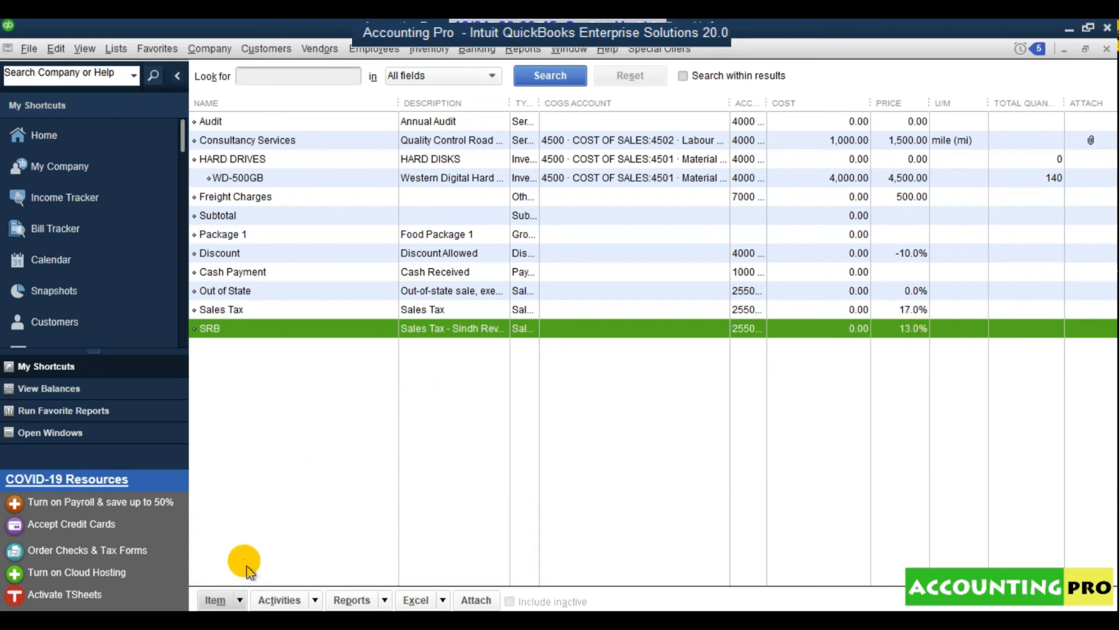
click(231, 600)
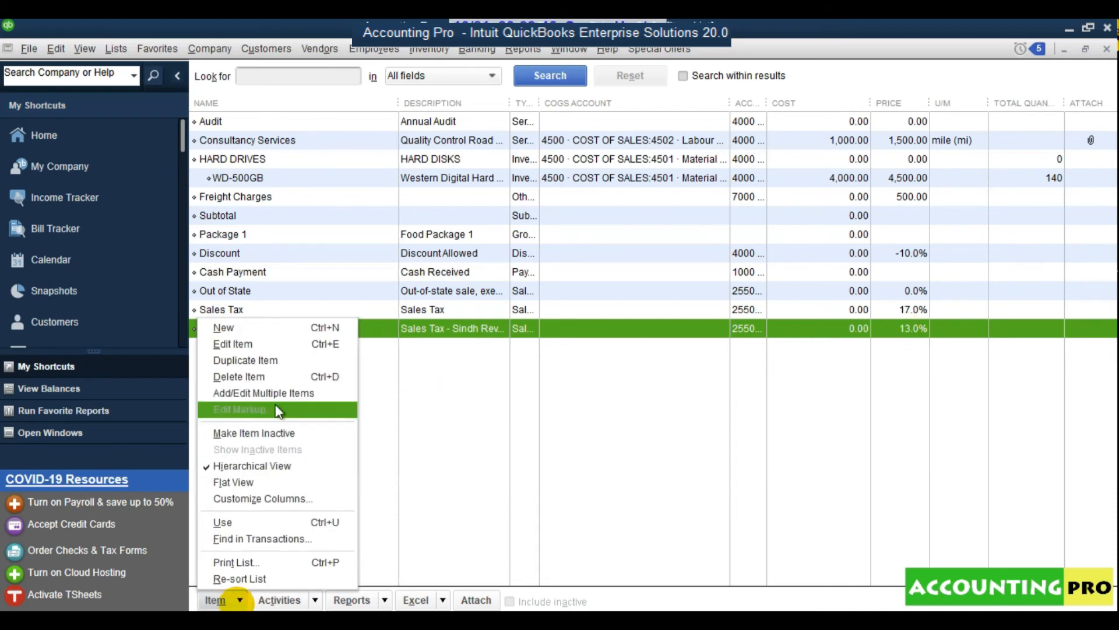
click(258, 329)
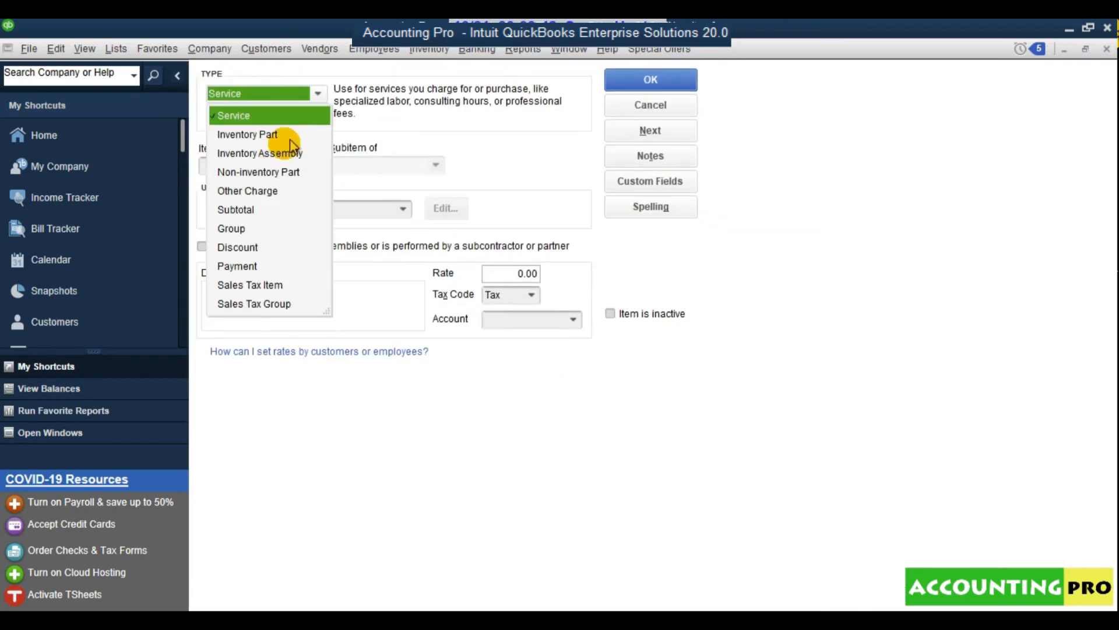
click(273, 286)
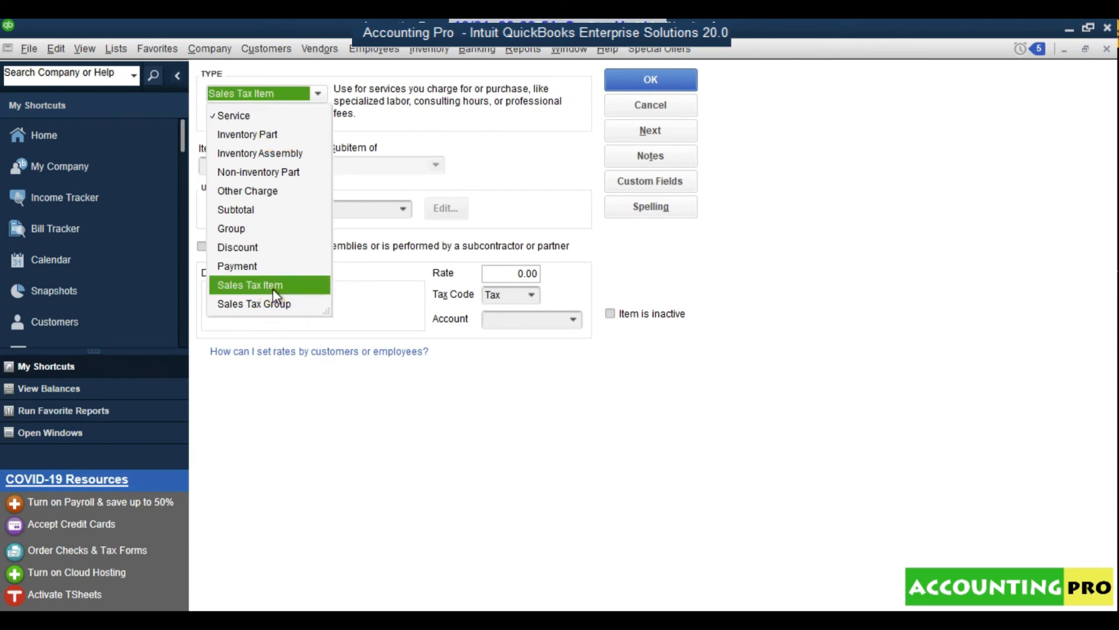
click(273, 286)
- Name the sales tax PRA, describe it as "Sales Tax - PRA" and set its tax rate to 15%
click(241, 161)
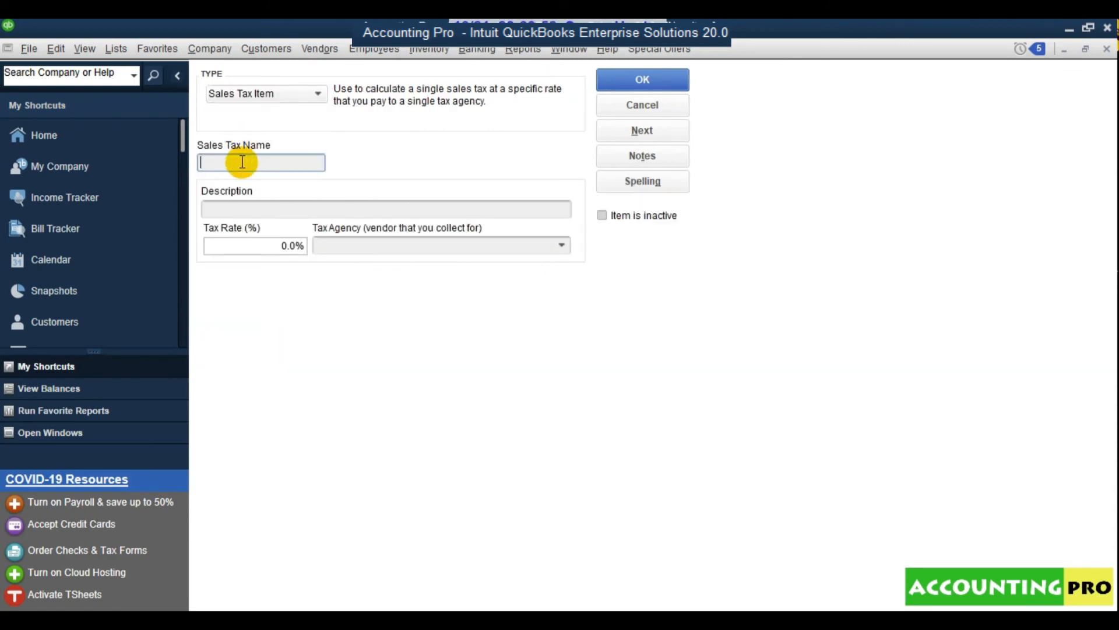
click(234, 209)
text(Sales Tax)
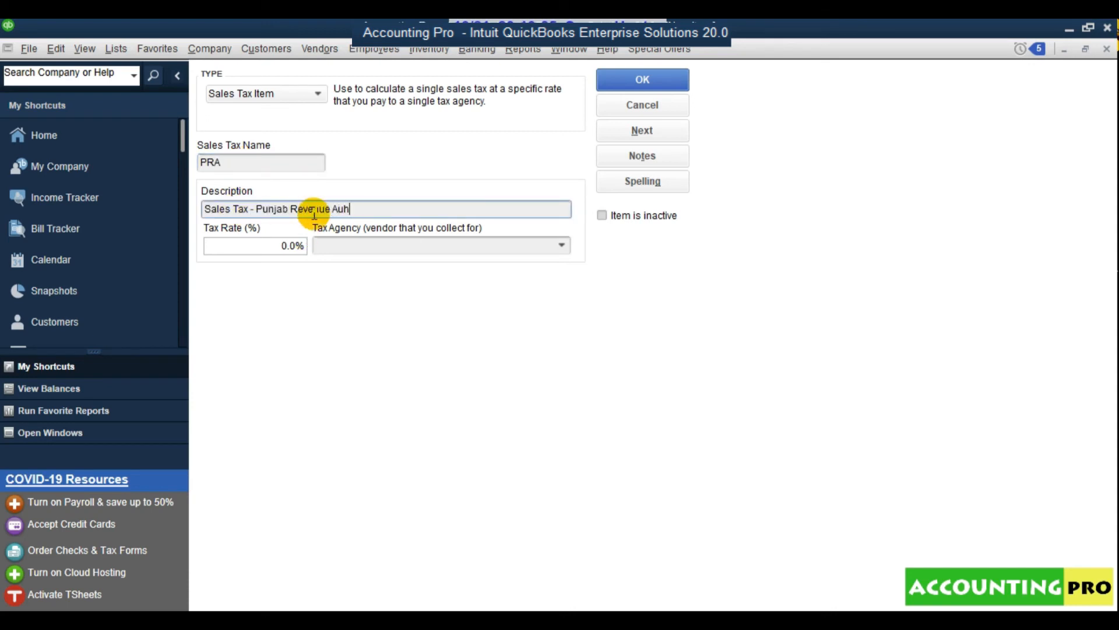
text( - Punjab Revenue Authority)
shift+click(256, 208)
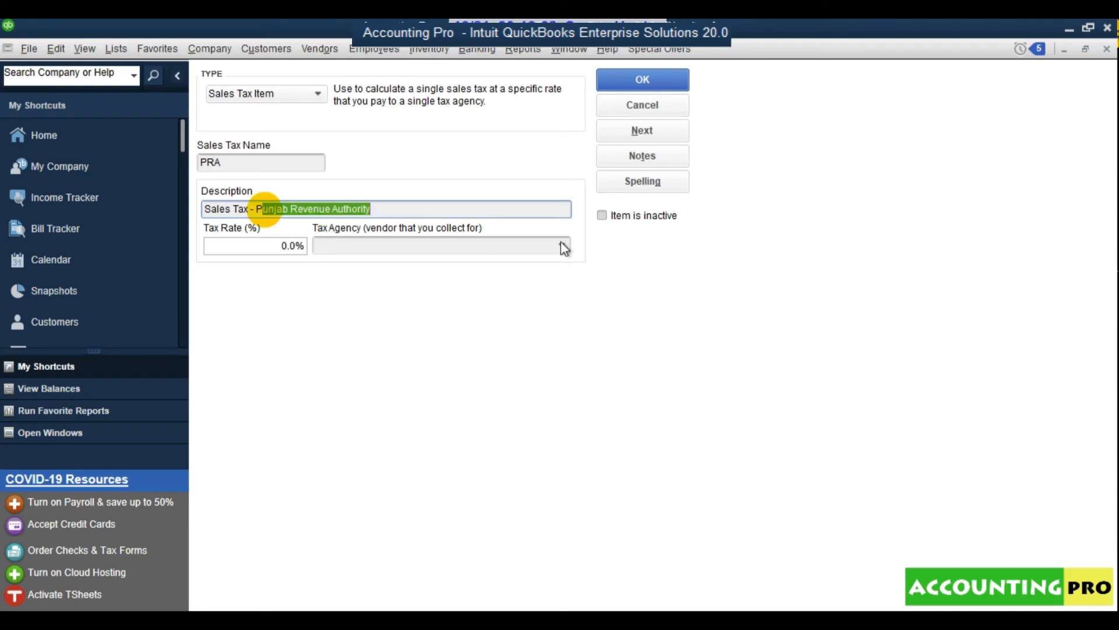
text(PRA)
click(283, 241)
text(15)
key(Tab)
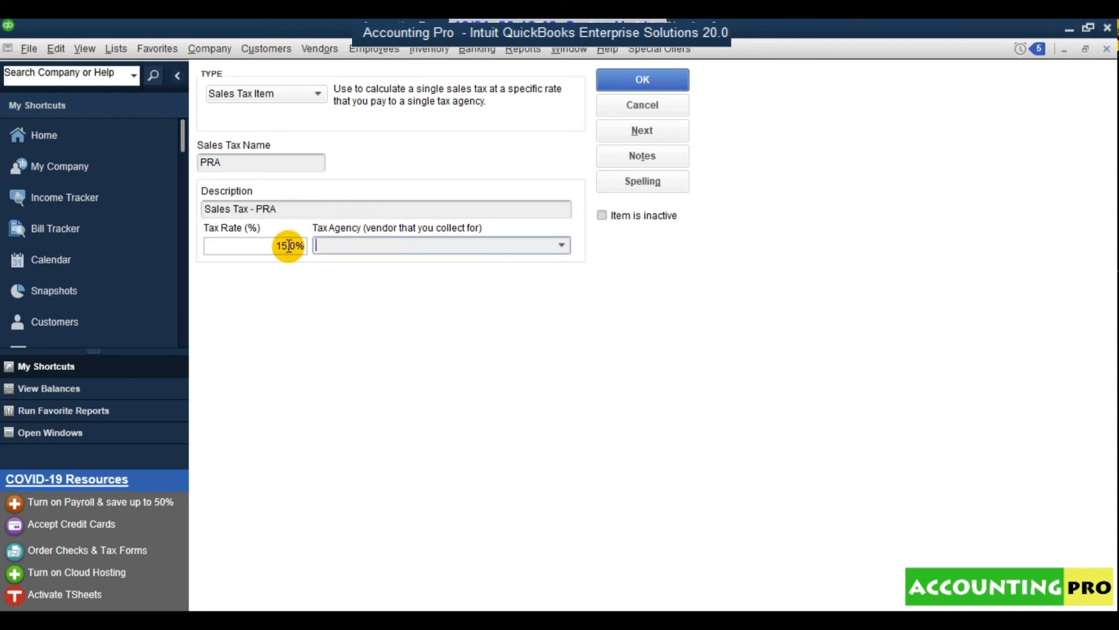
- Add Punjab Revenue Authority as a new vendor for the tax agency and save the sales tax item
click(561, 245)
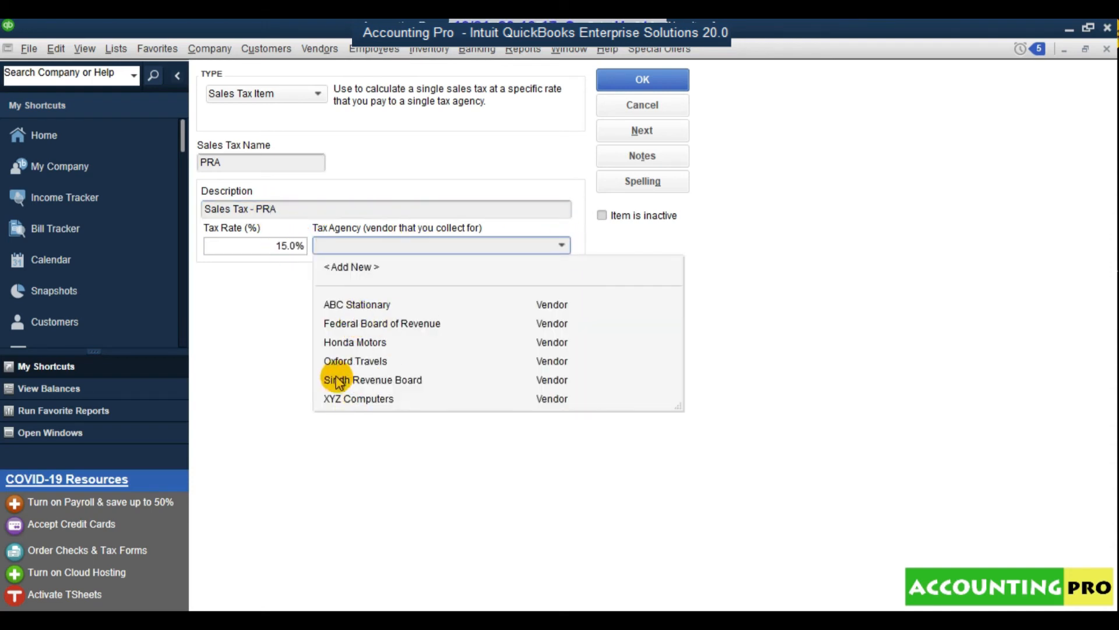
click(361, 269)
text(P)
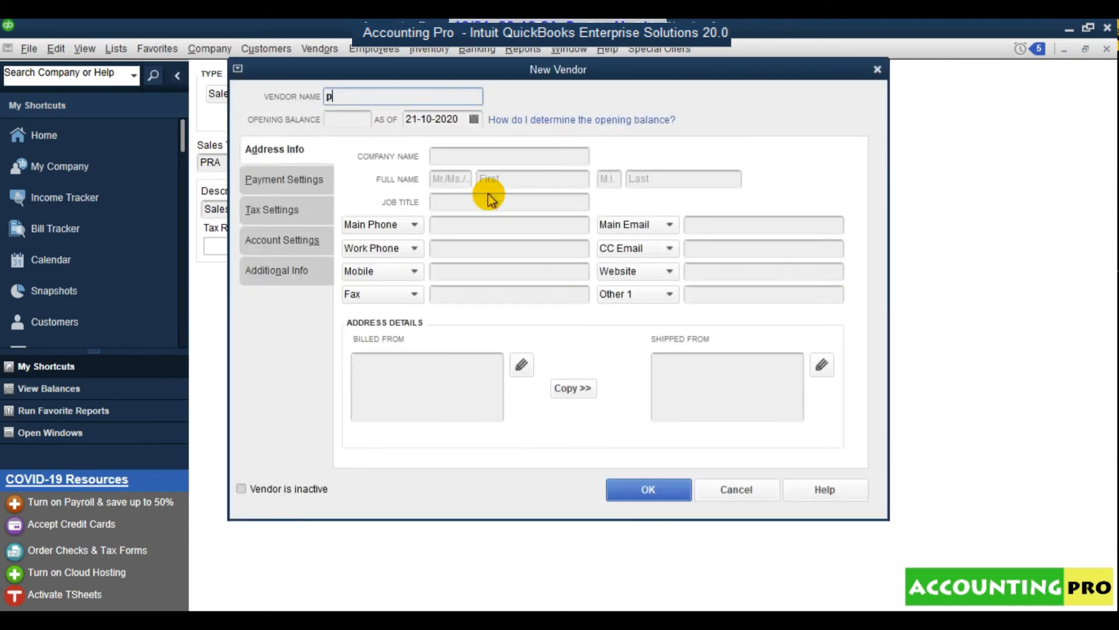
text(unjab Revenue Authority)
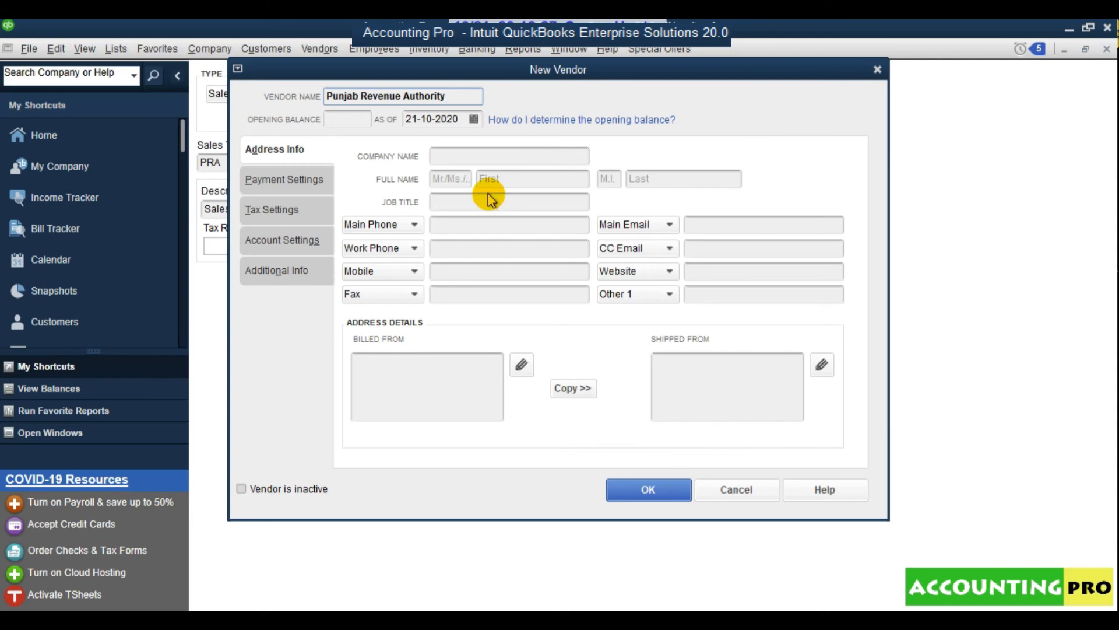
click(646, 490)
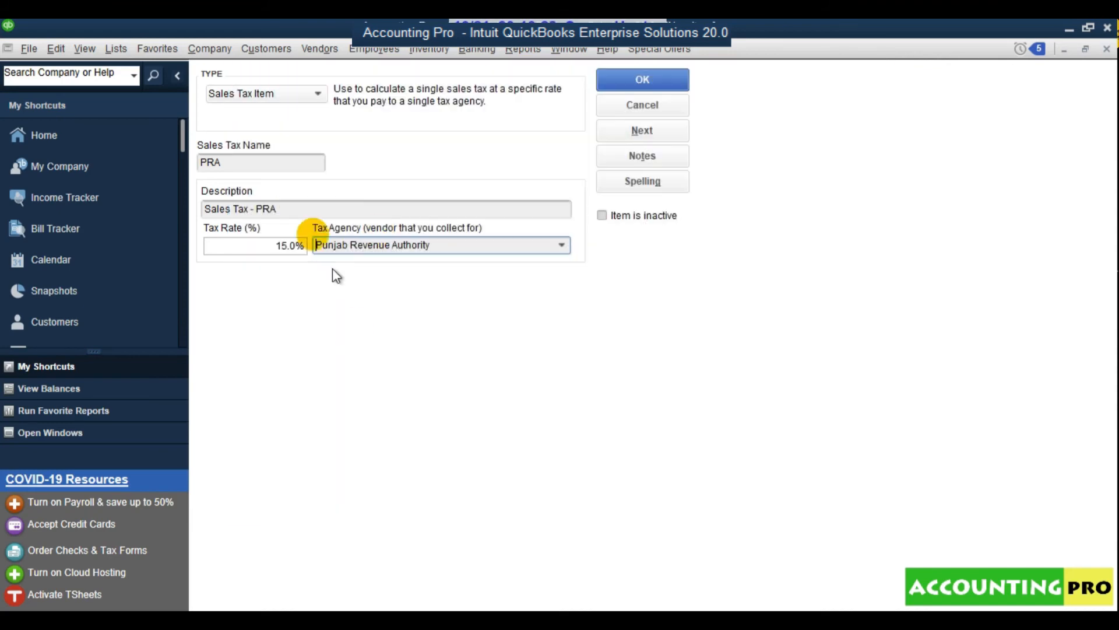
click(668, 80)
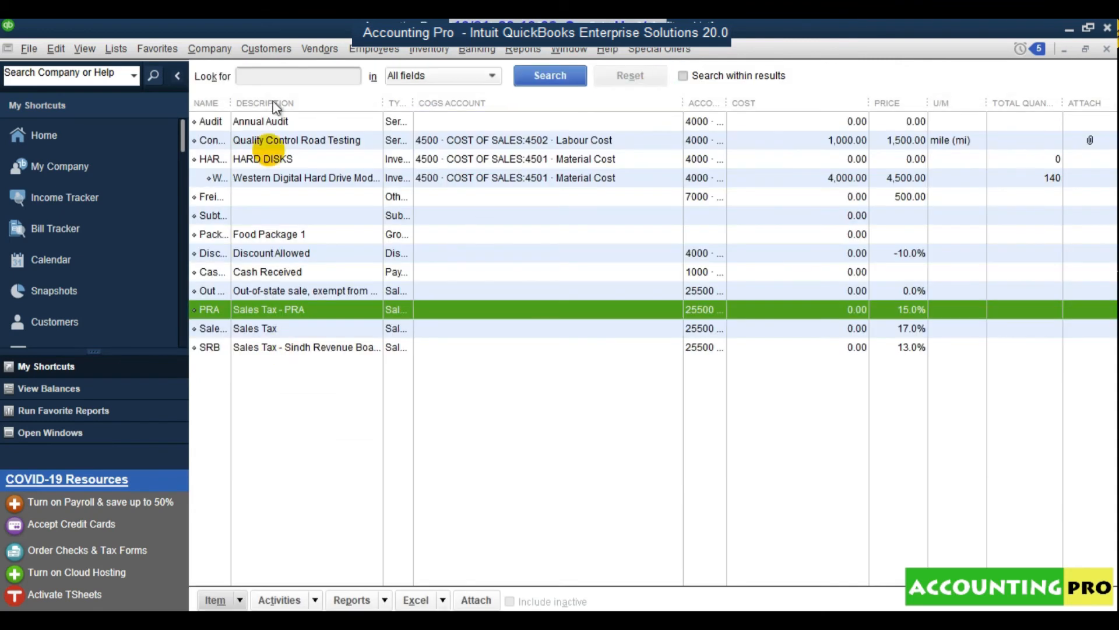
- Close the Item List after widening its Name column, and review the company preferences for Sales Tax without saving changes
drag(231, 102, 372, 102)
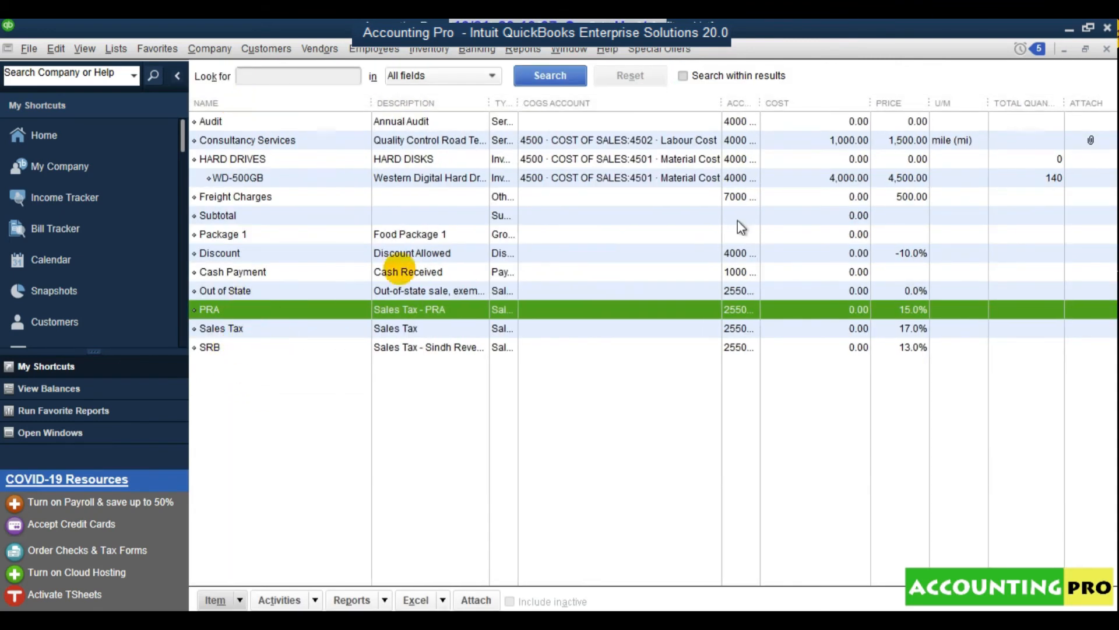
click(1107, 49)
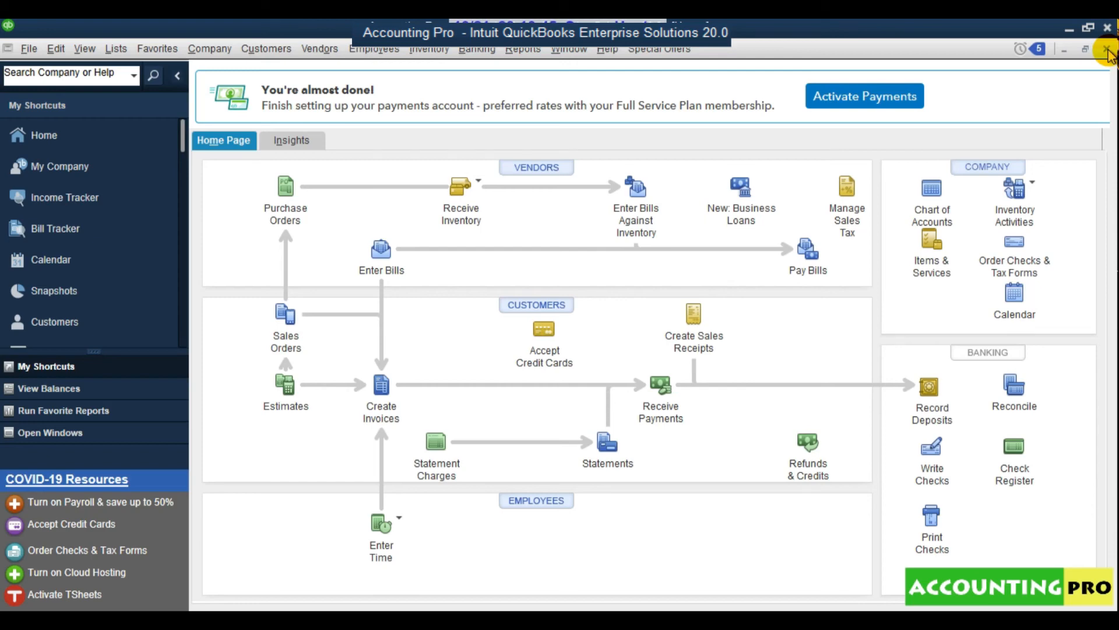
click(56, 50)
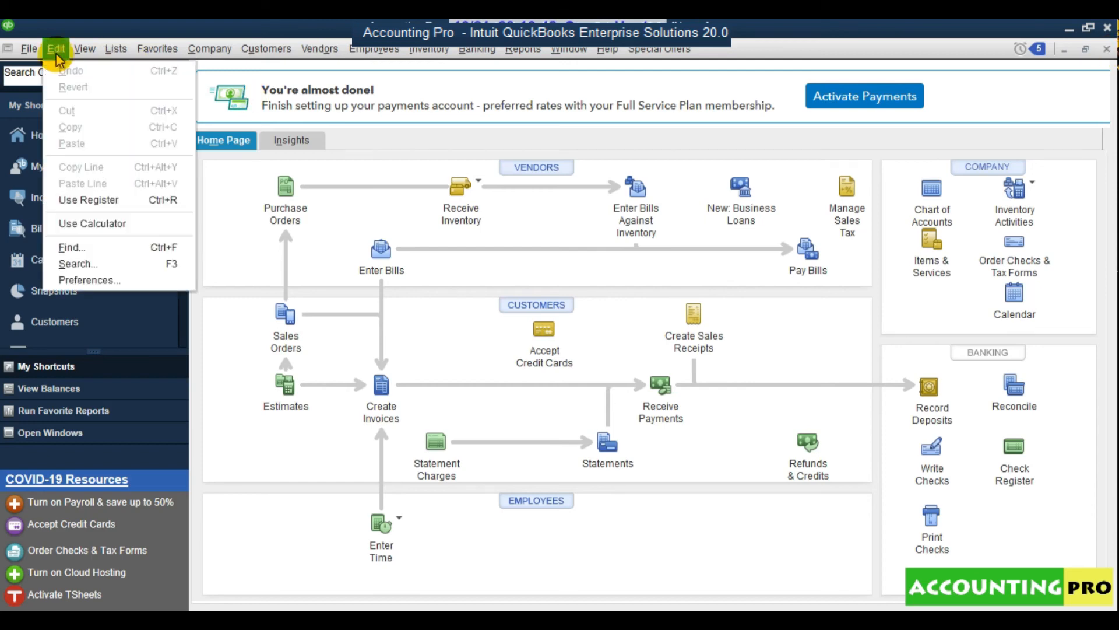
click(78, 279)
click(64, 359)
click(356, 54)
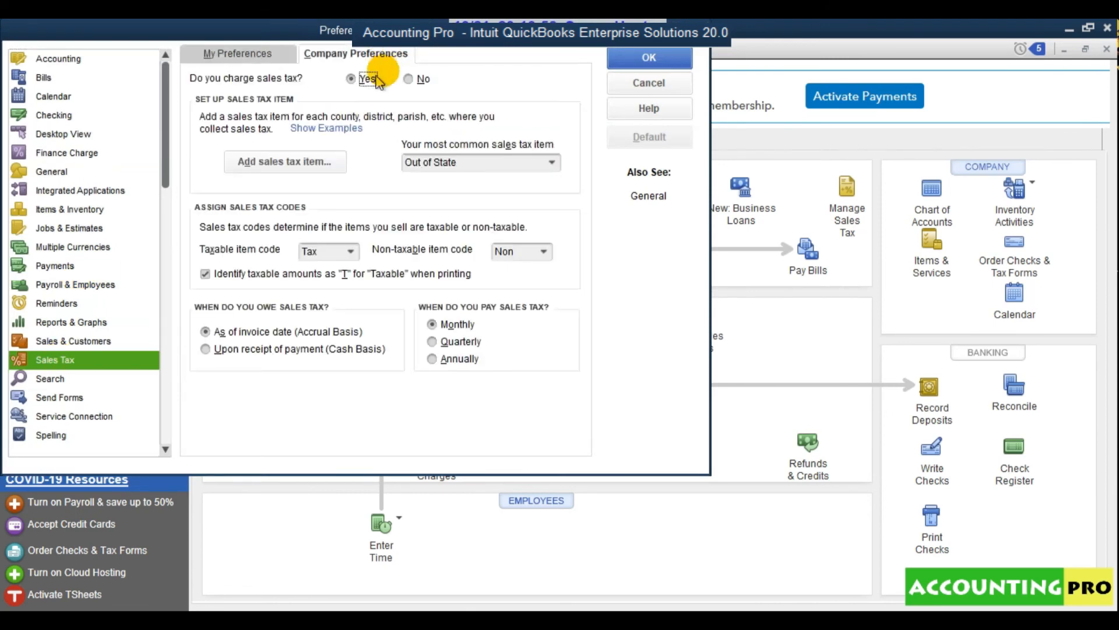
click(367, 79)
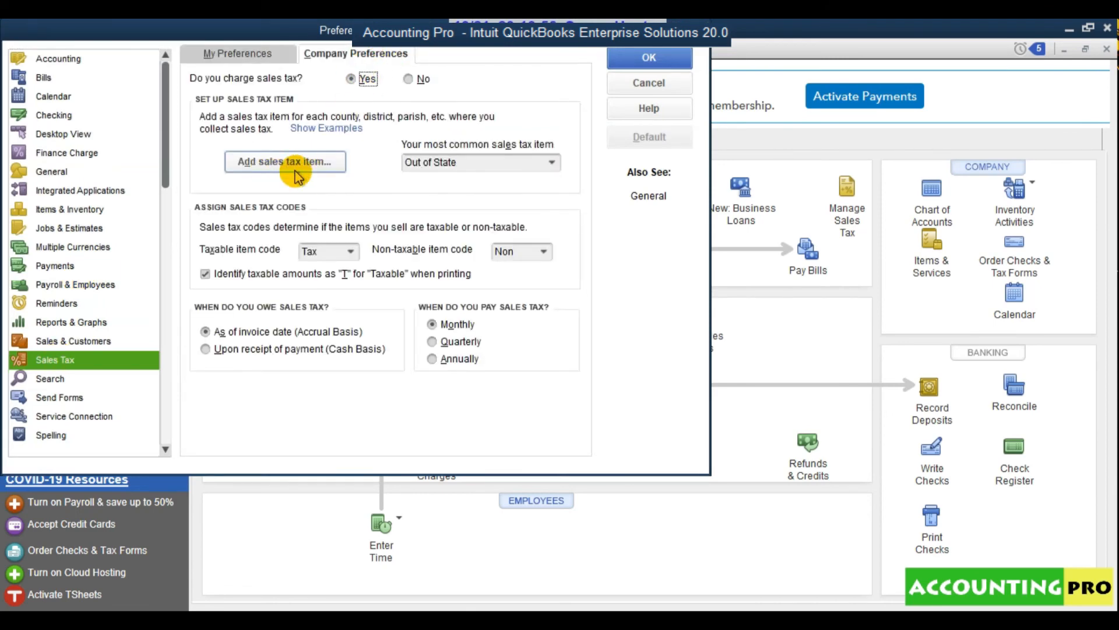
click(621, 90)
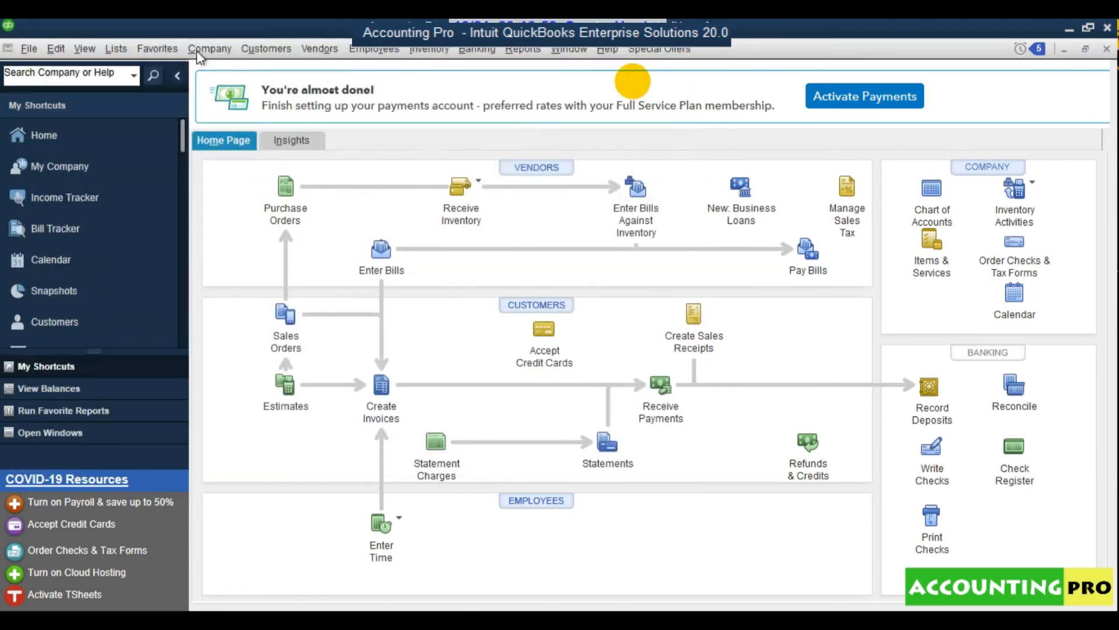
- Start a new item of type Sales Tax Item from the Item List, cancel it and close the list
click(58, 49)
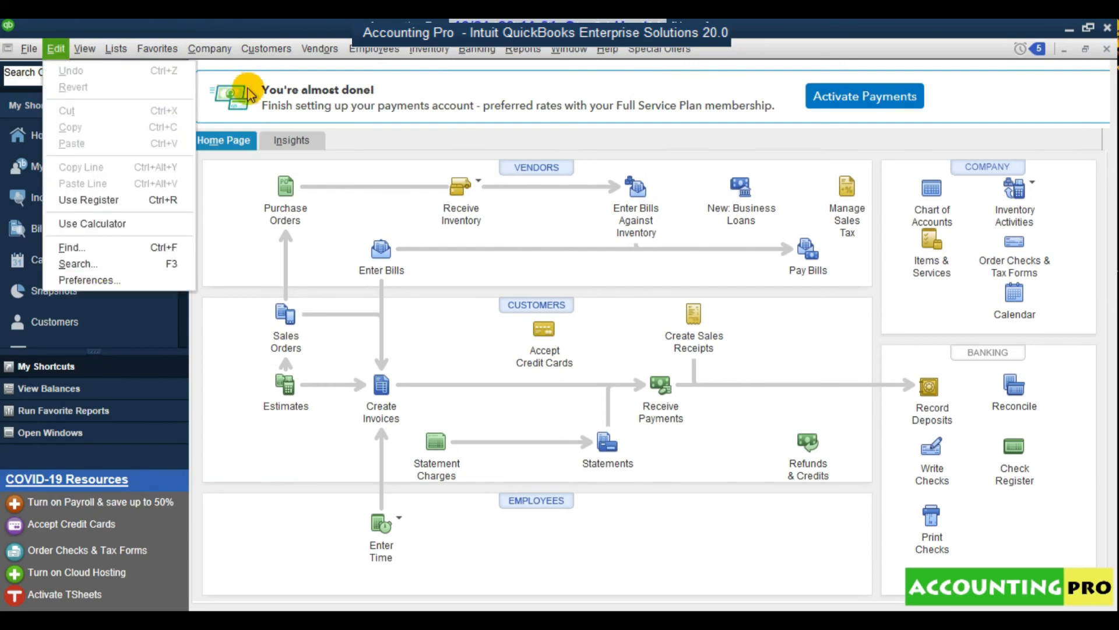
click(114, 50)
click(115, 50)
click(115, 50)
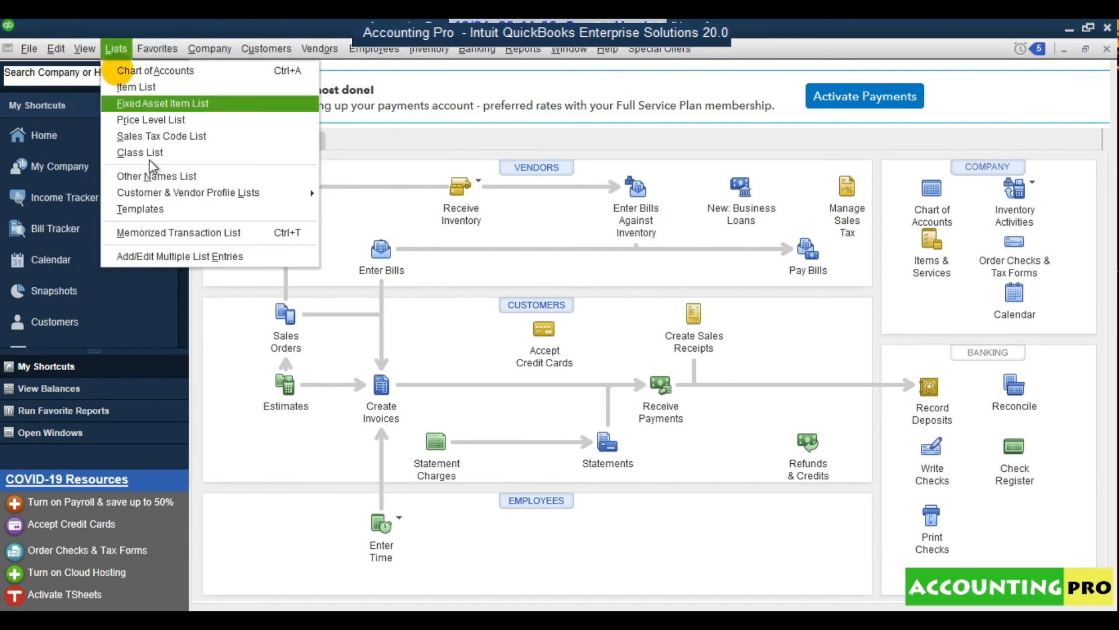
click(144, 90)
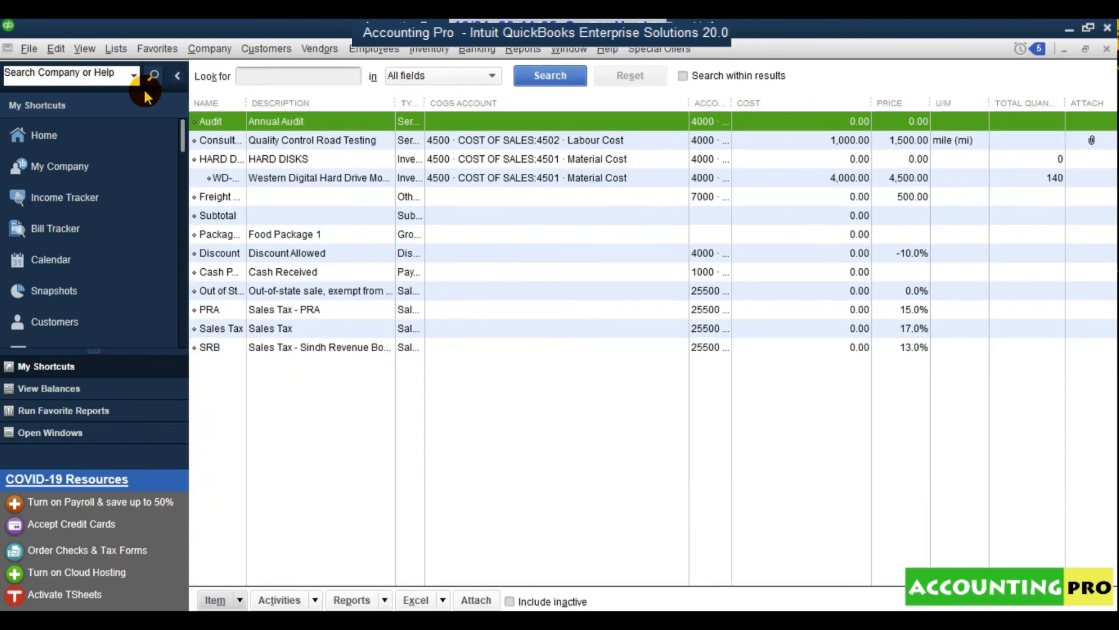
click(217, 600)
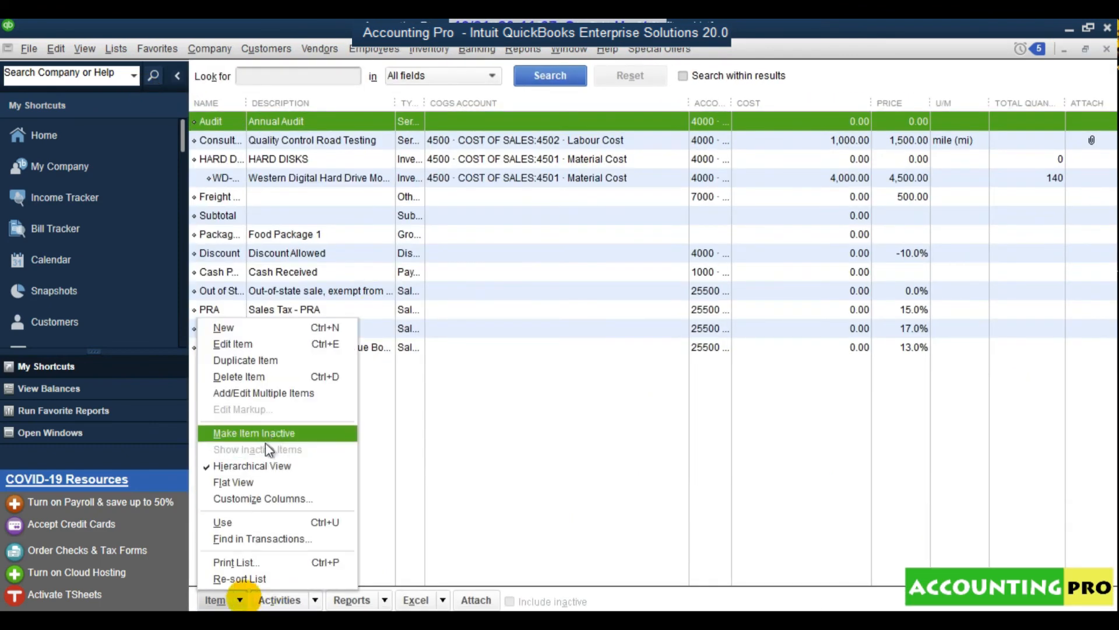
click(311, 327)
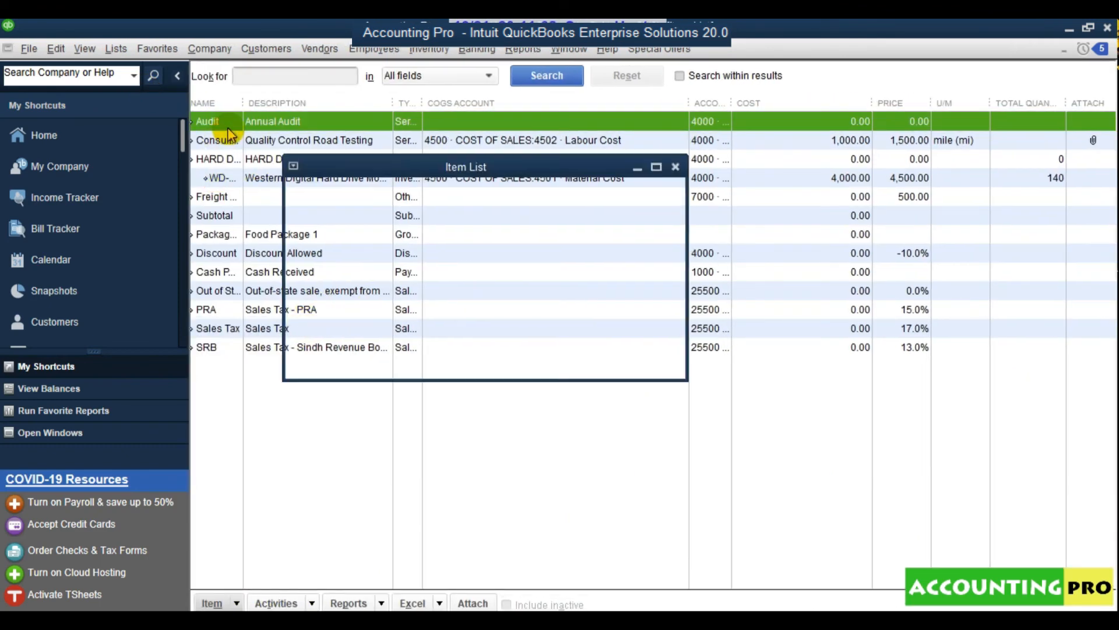
click(250, 285)
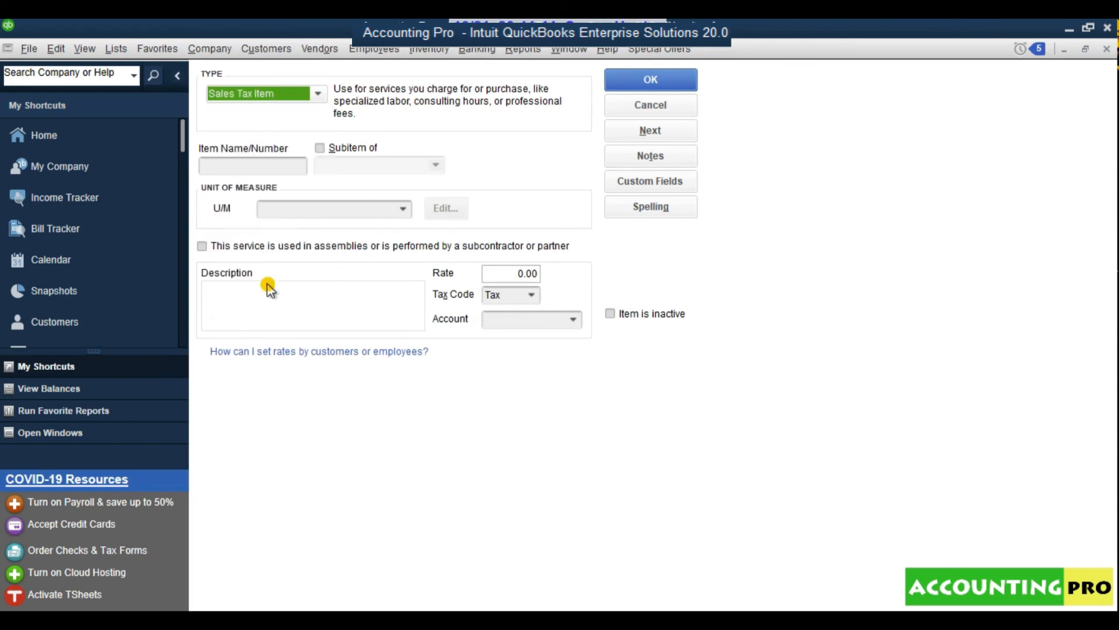
click(651, 106)
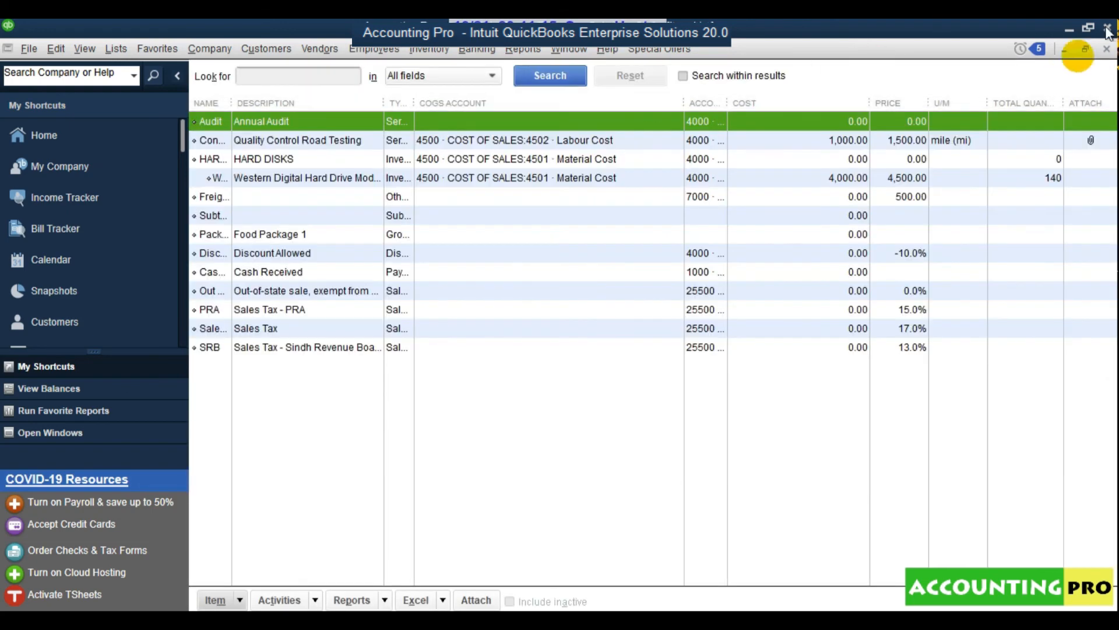
click(1106, 49)
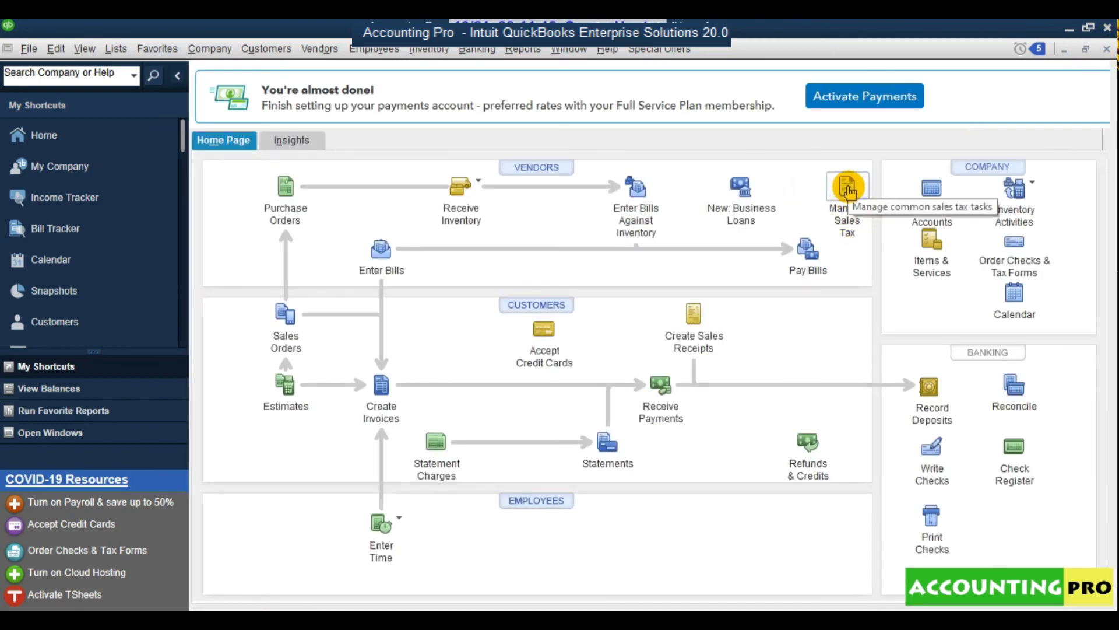
- Open Manage Sales Tax from the home page, review its Sales Tax Preferences and close both without changes
click(848, 188)
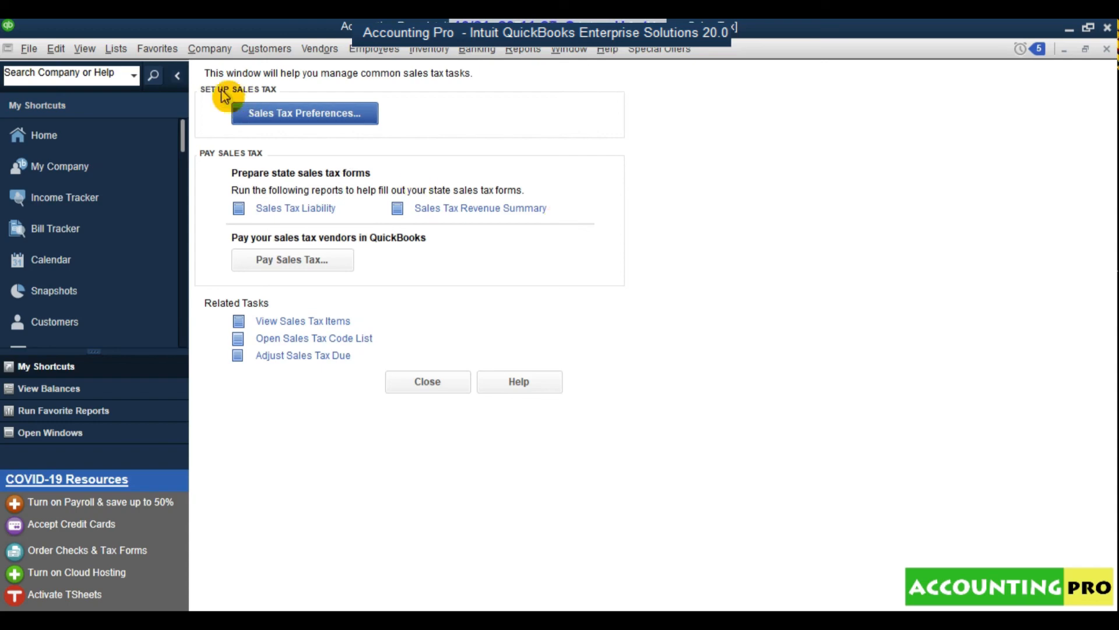
click(316, 119)
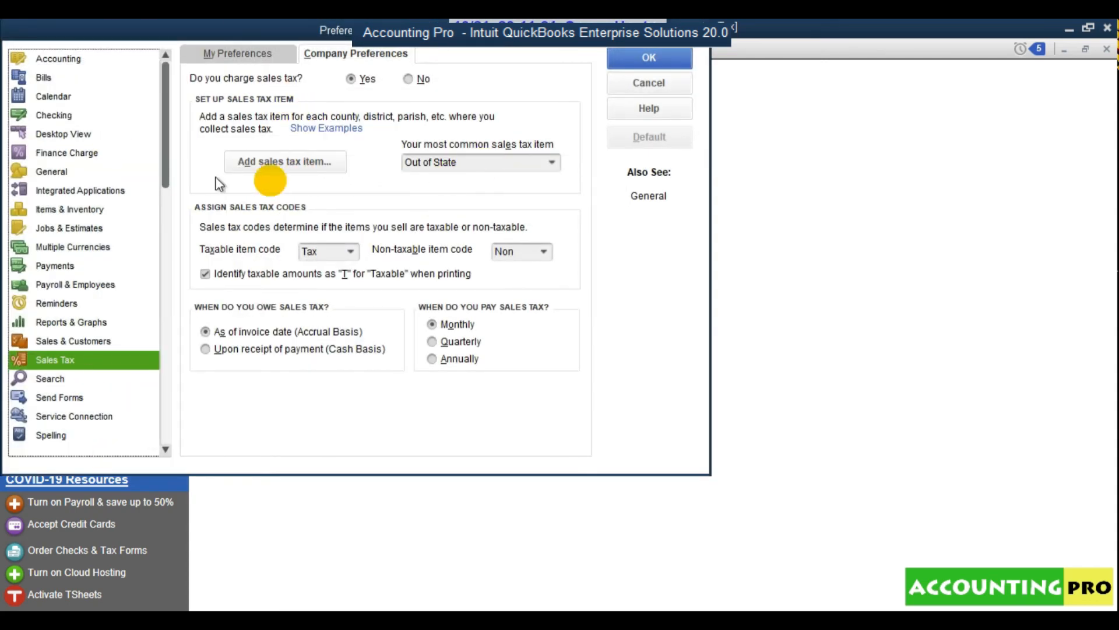
click(637, 89)
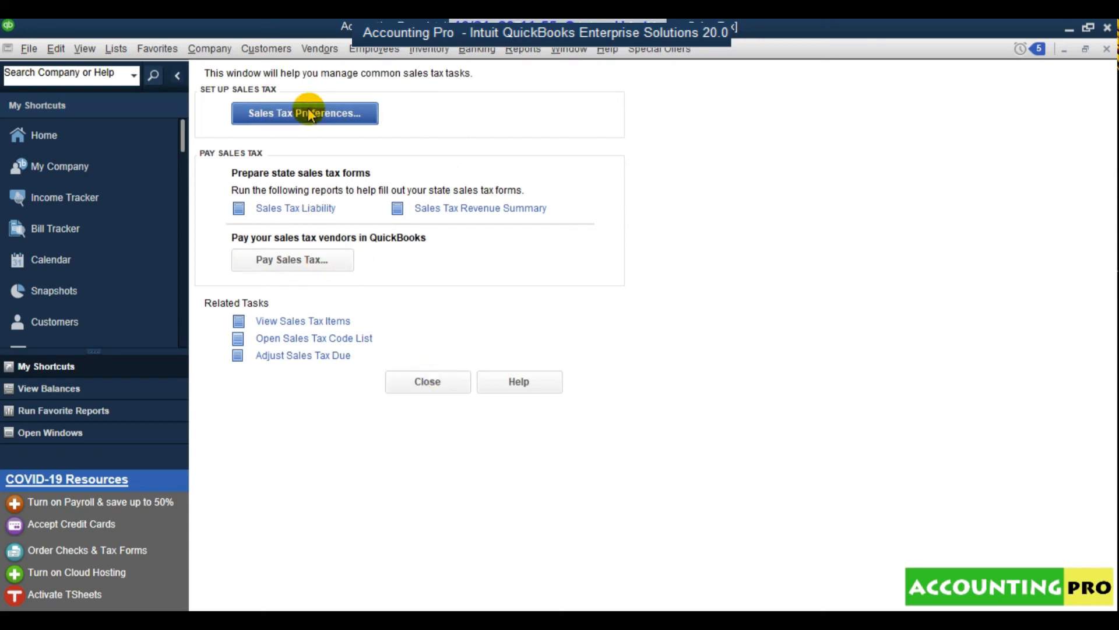
click(421, 383)
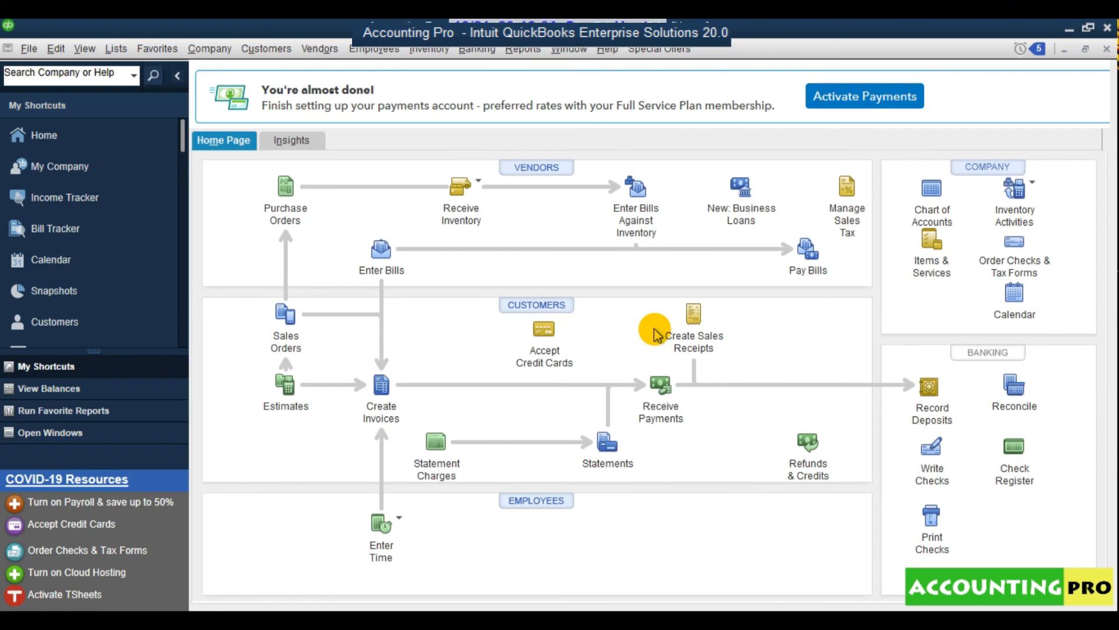
- View the item list through Items & Services on the home page and close it
click(55, 48)
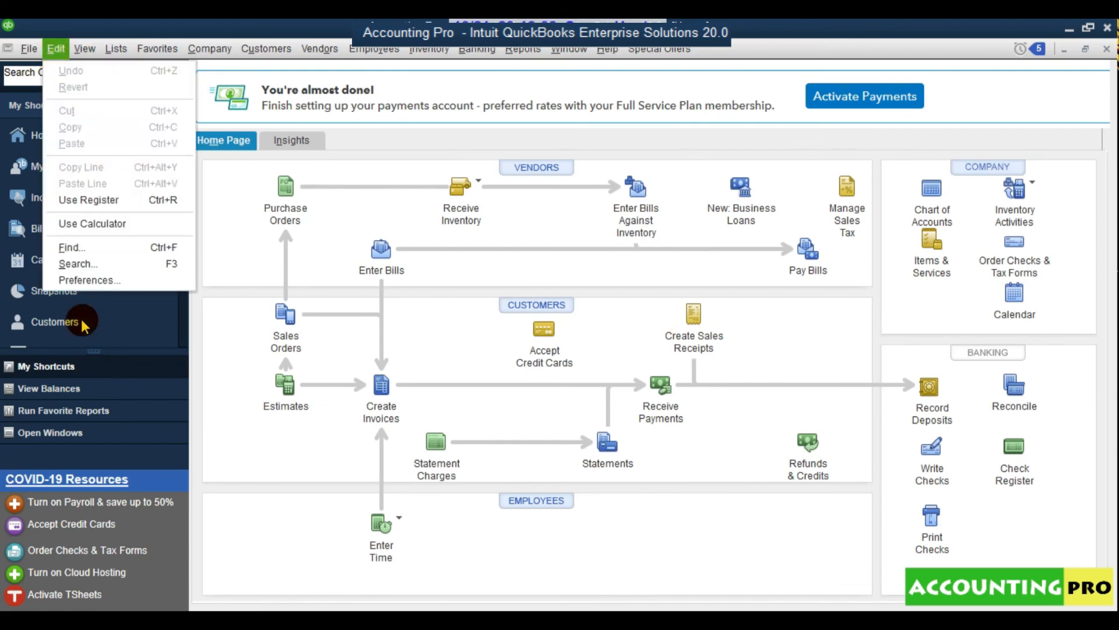
click(56, 49)
click(116, 48)
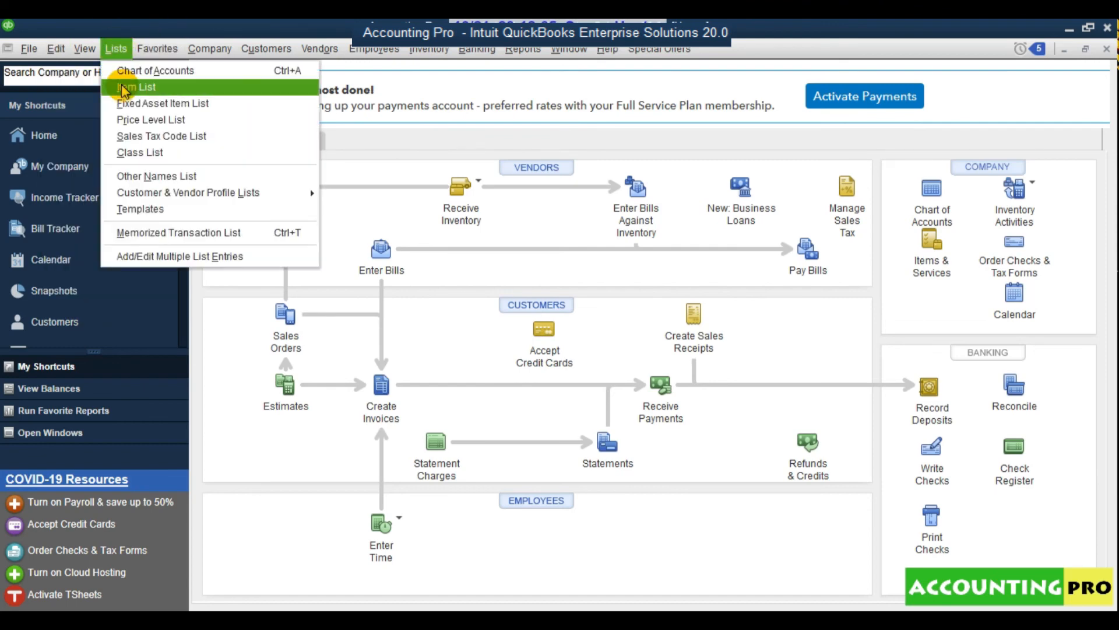
click(953, 332)
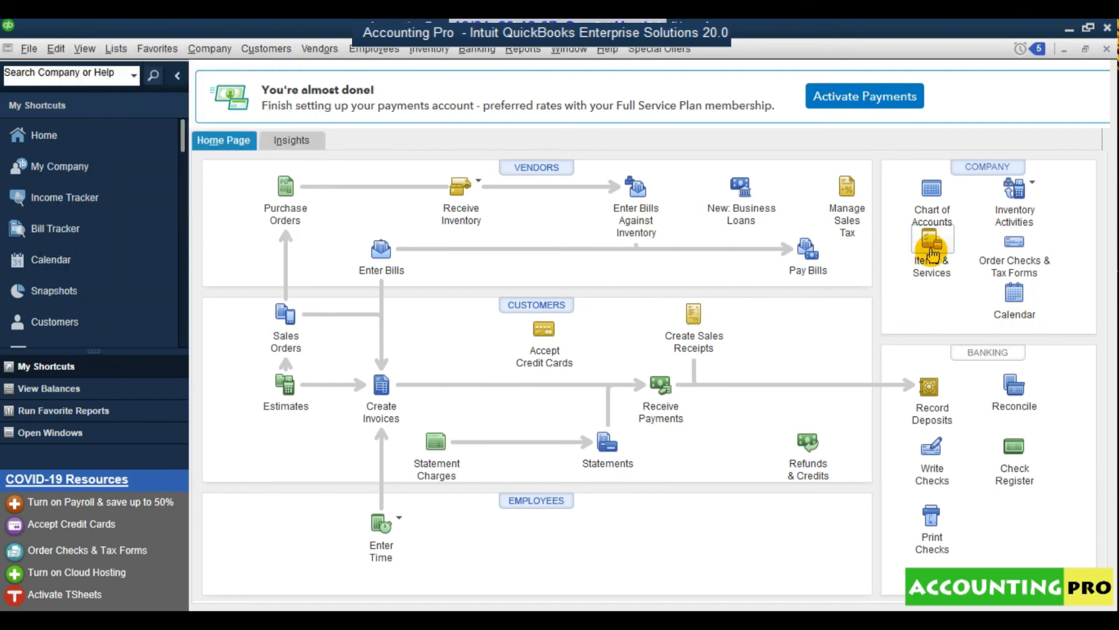
click(932, 252)
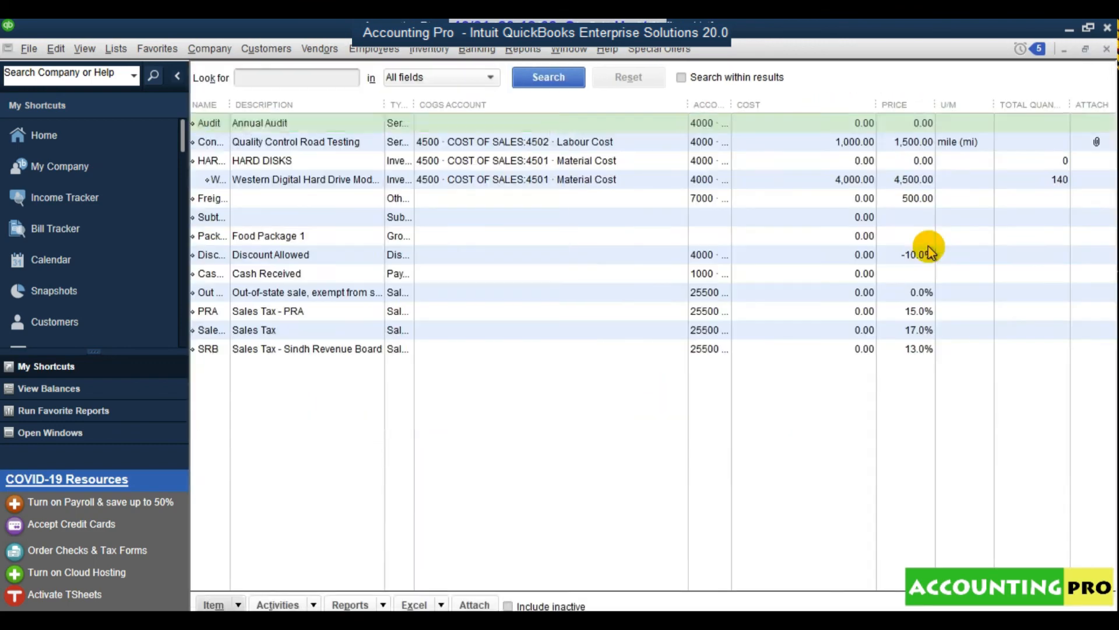
click(1106, 49)
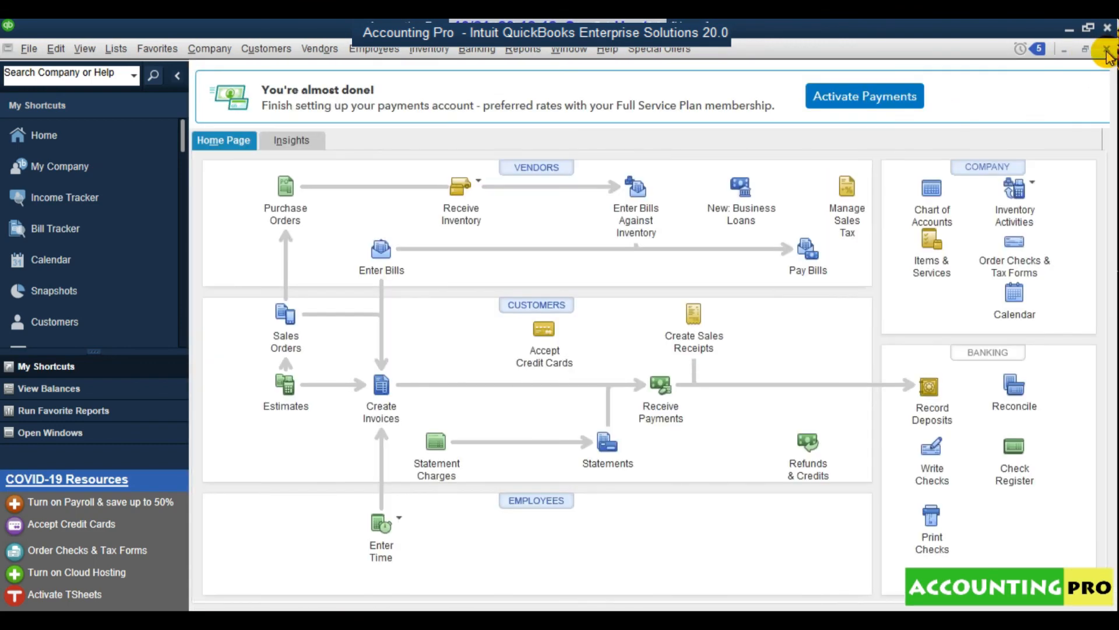